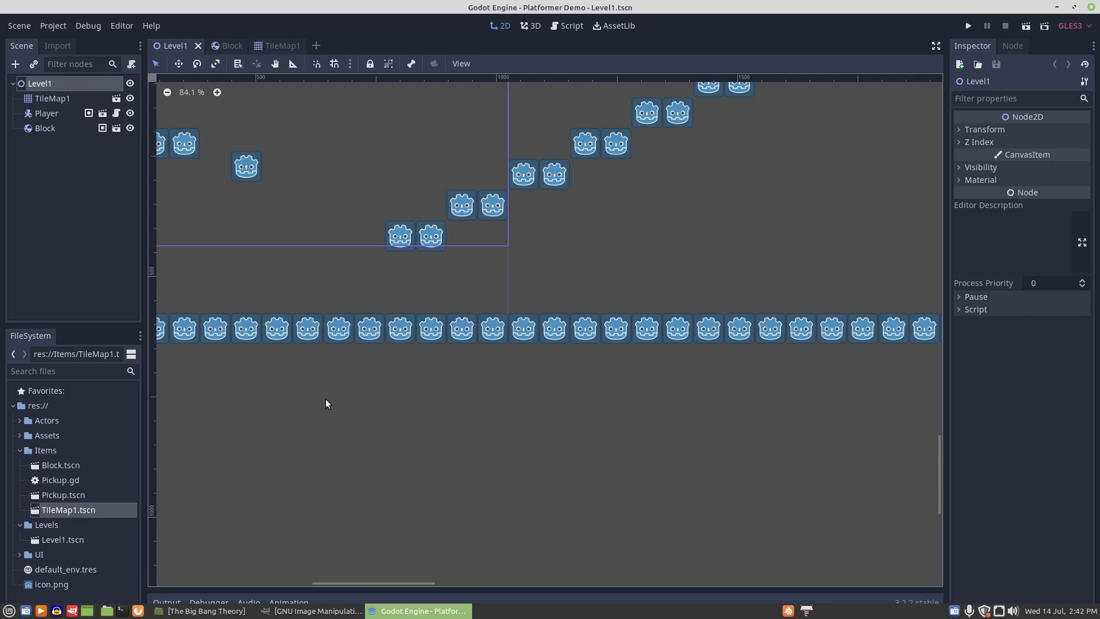
Switch to GIMP and create a new 64 × 64 px image filled with transparency.
mouse_move(312, 606)
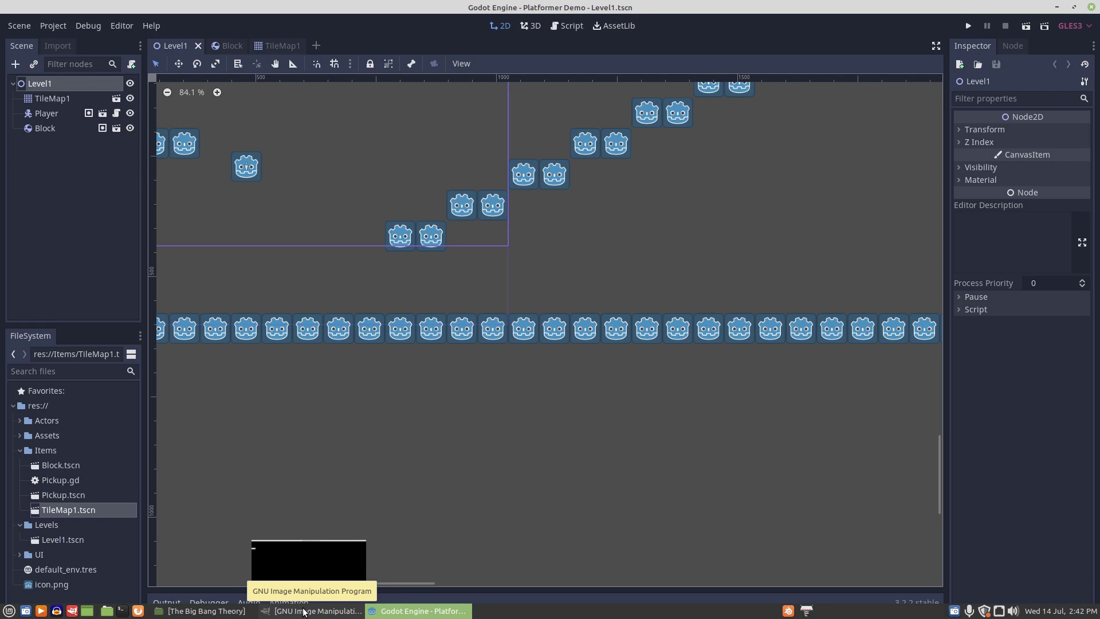
left_click(303, 610)
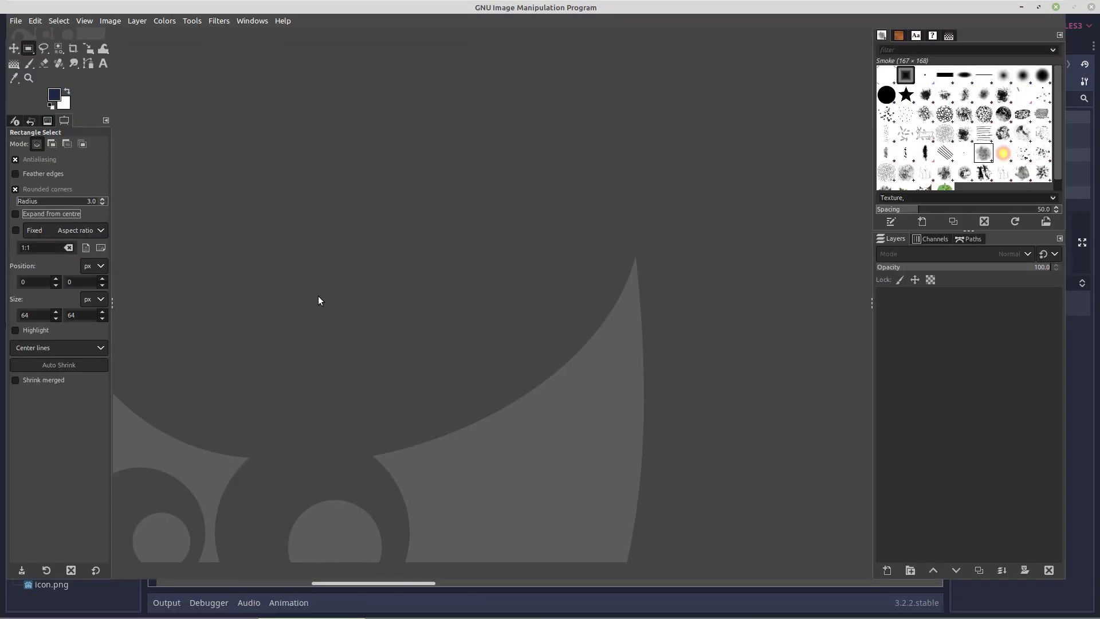
key("ctrl+n")
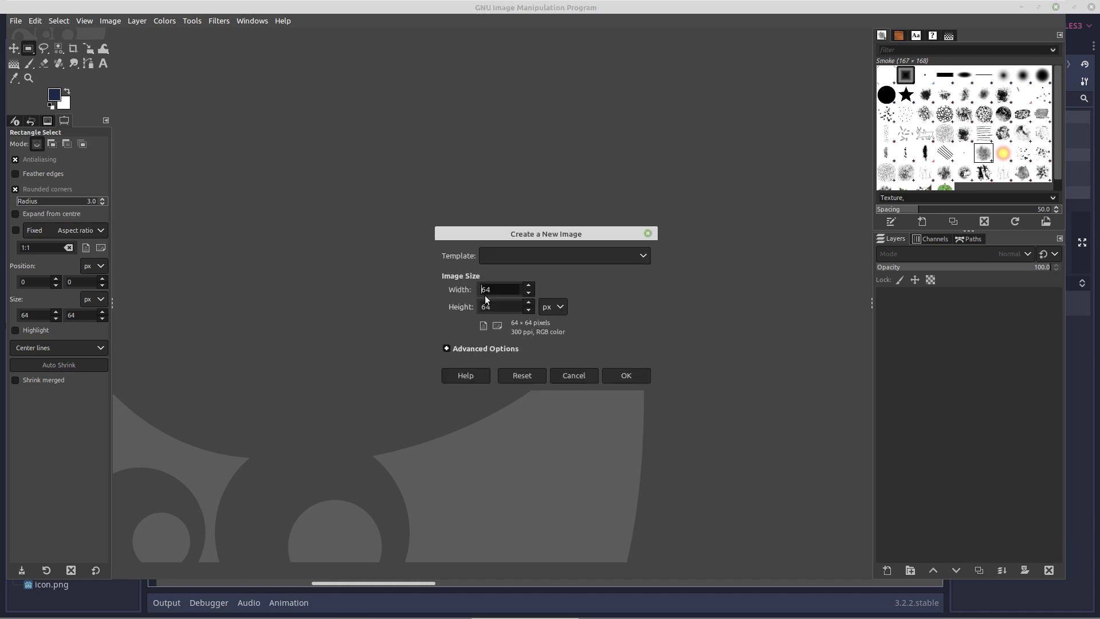
left_click(448, 346)
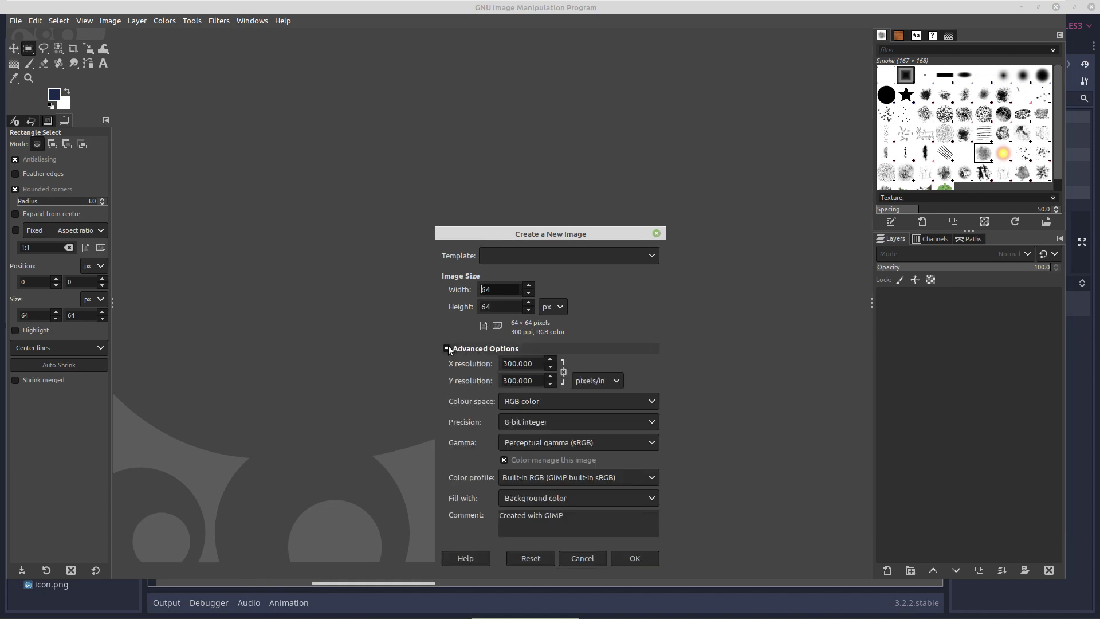
left_click(647, 498)
left_click(552, 526)
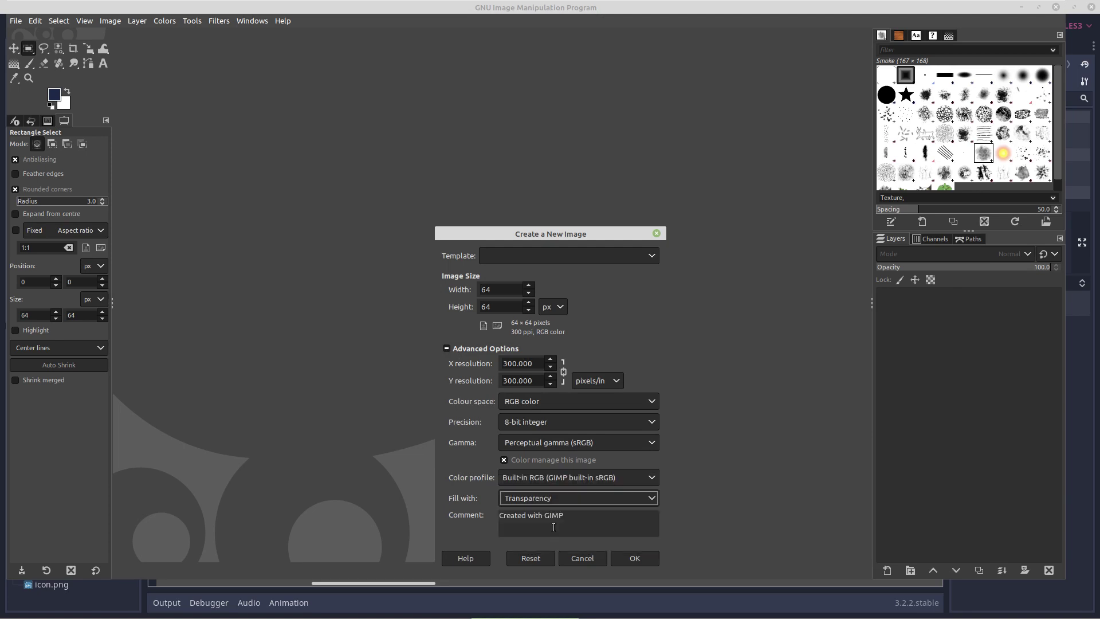
left_click(633, 557)
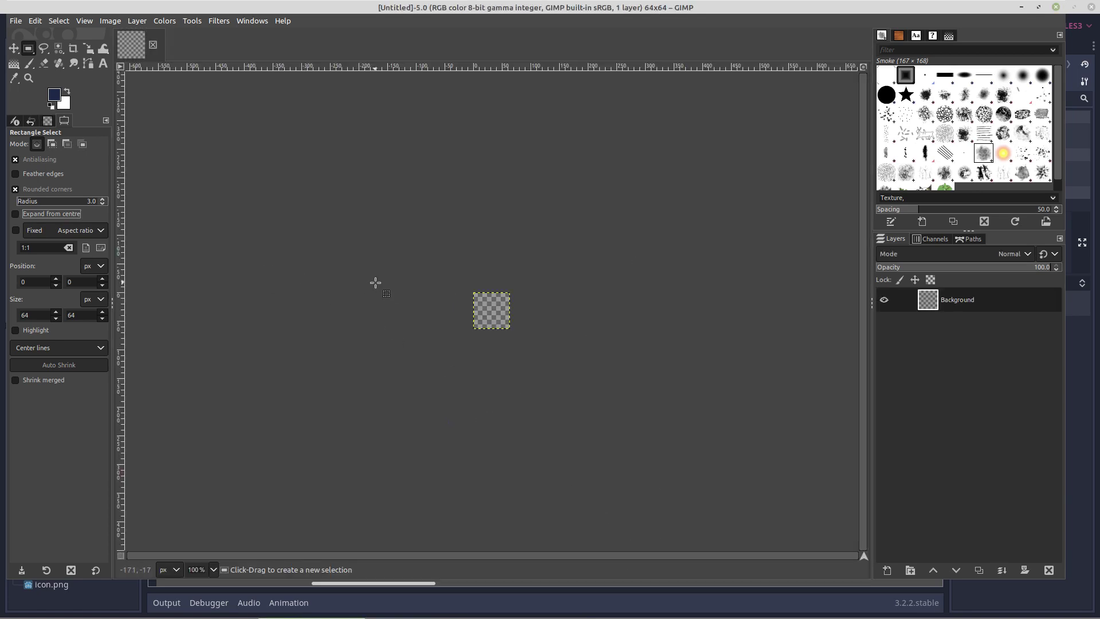
Open icon.png from the Platformer Demo folder as a new layer in the image.
scroll(376, 282, "up", 5)
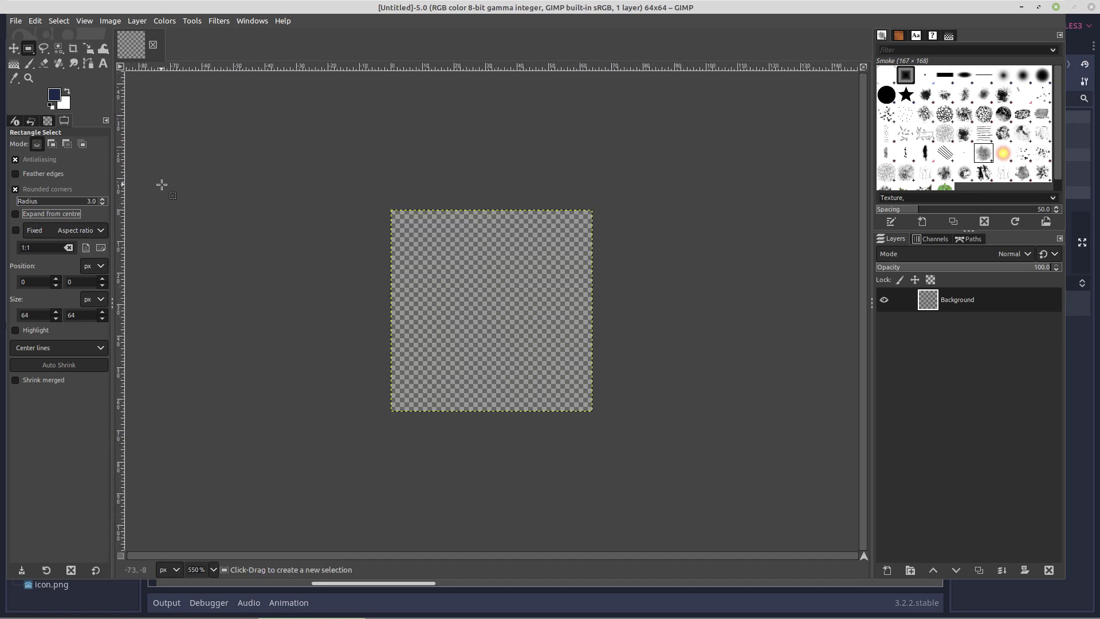
left_click(17, 23)
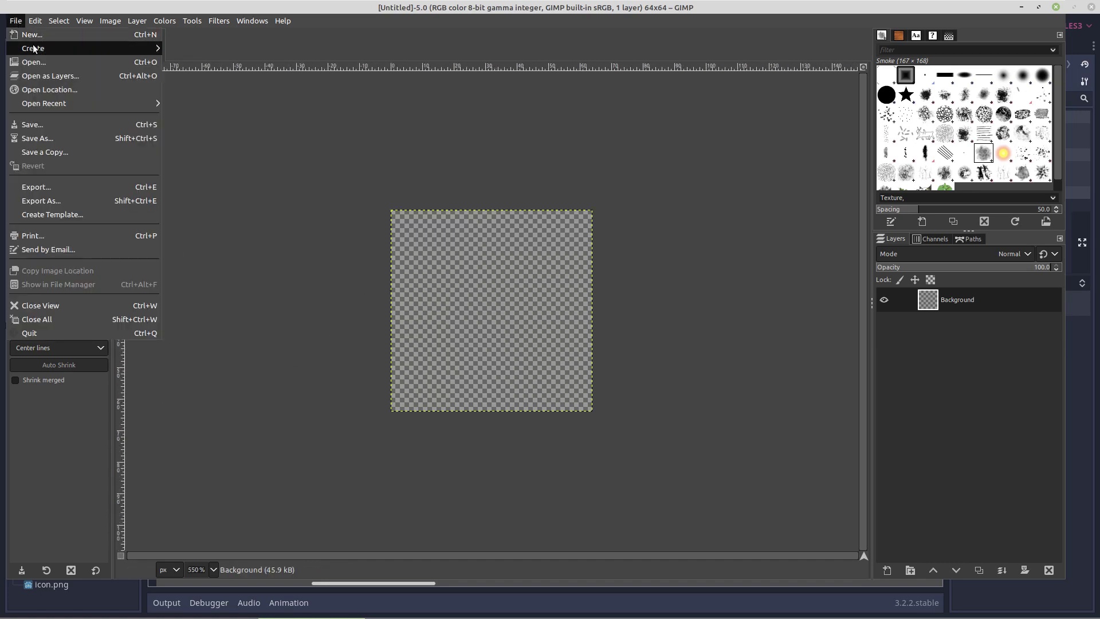
mouse_move(34, 48)
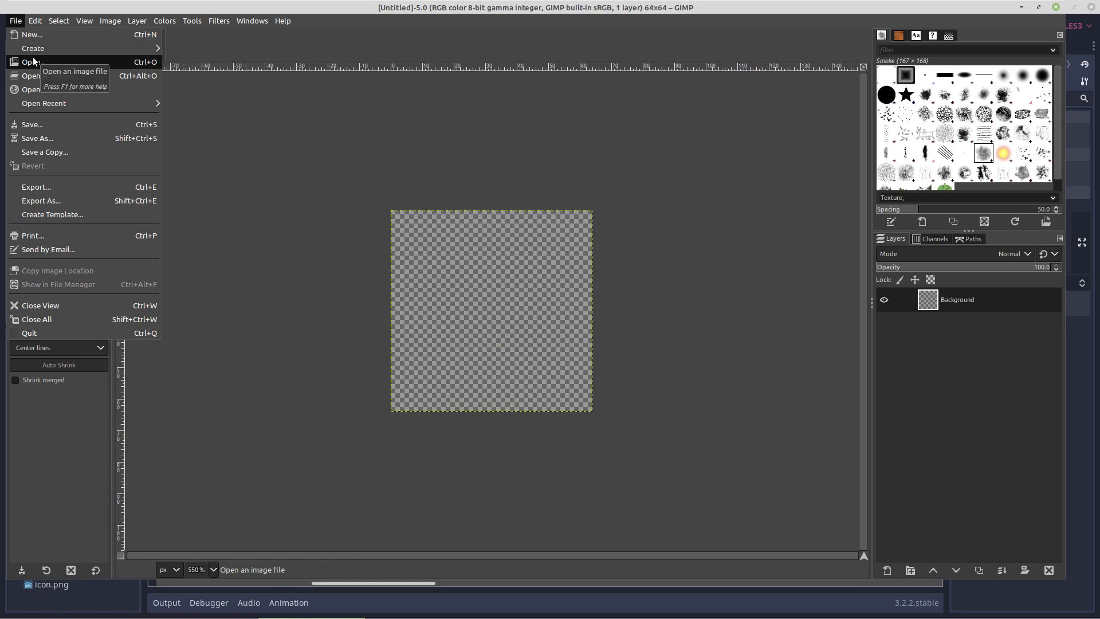
left_click(32, 76)
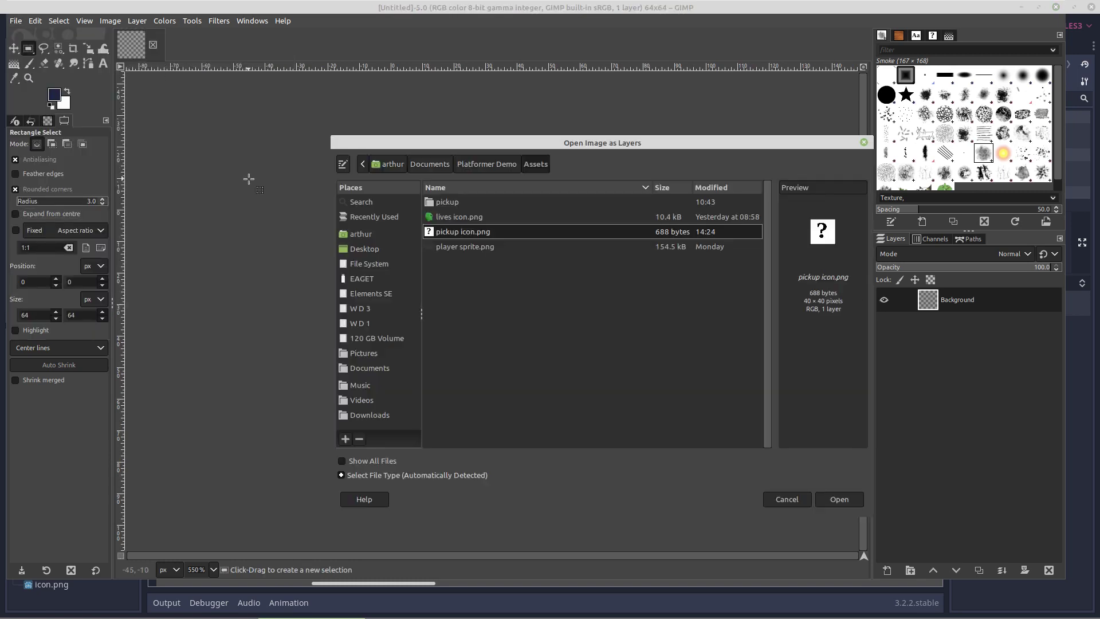
left_click(480, 163)
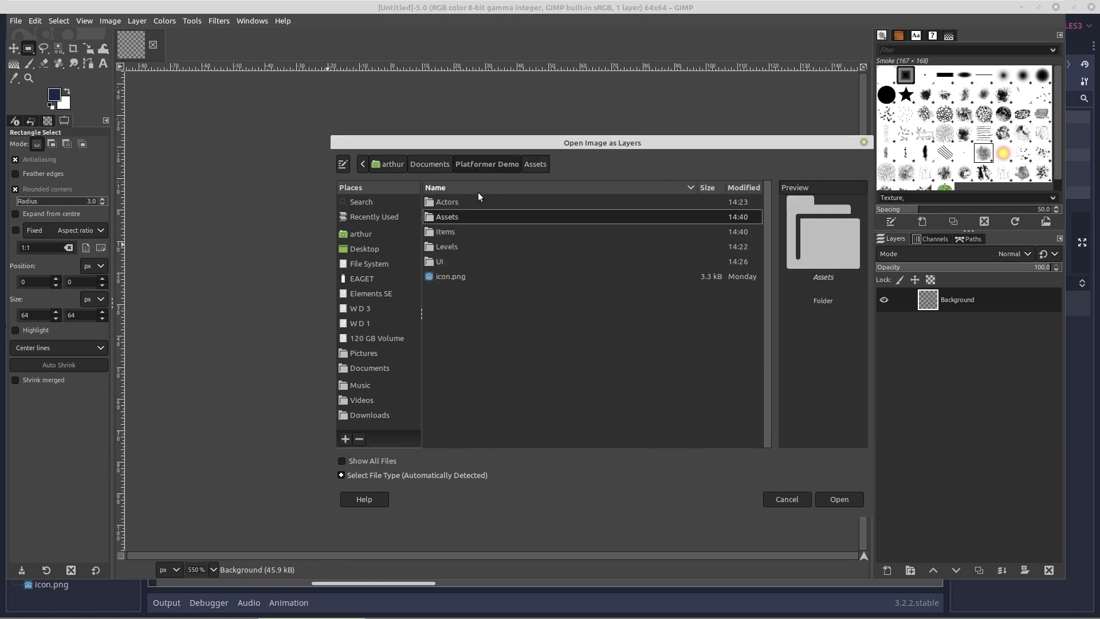
double_click(441, 277)
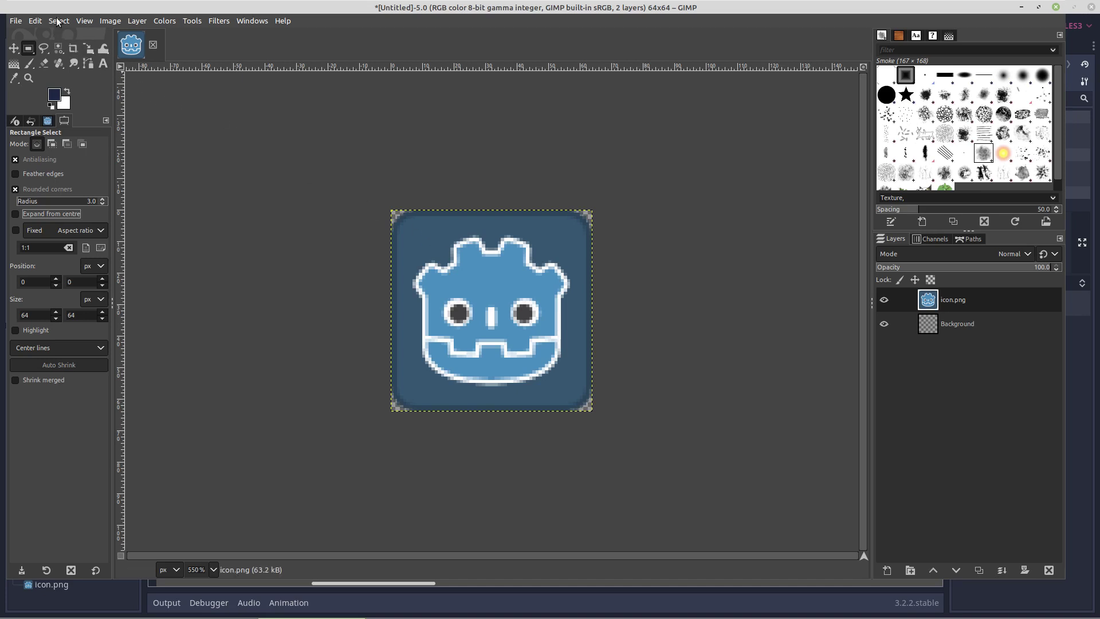
Select the whole canvas as an editable rectangle and set its rounded-corner radius to 9 to match the icon's corners.
left_click(58, 21)
left_click(65, 33)
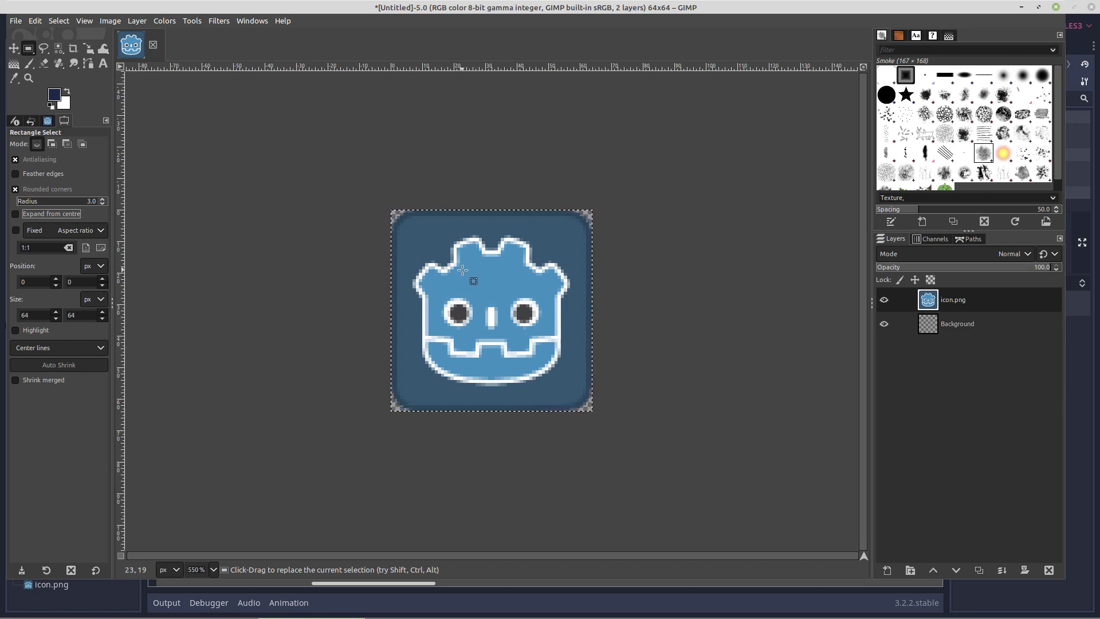
left_click(500, 325)
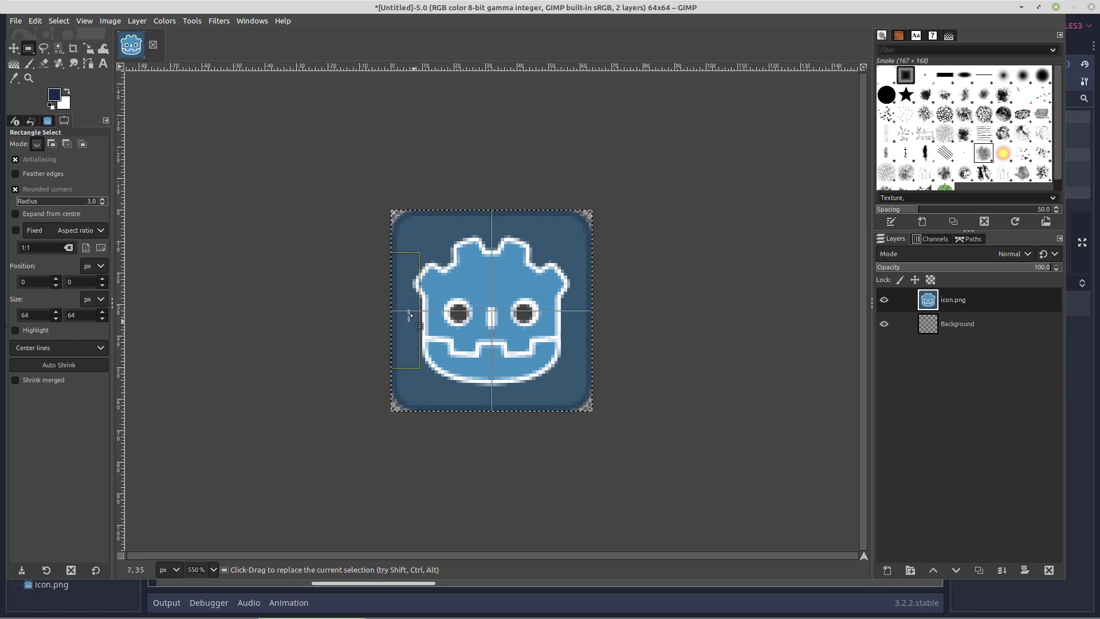
key("plus")
key("plus")
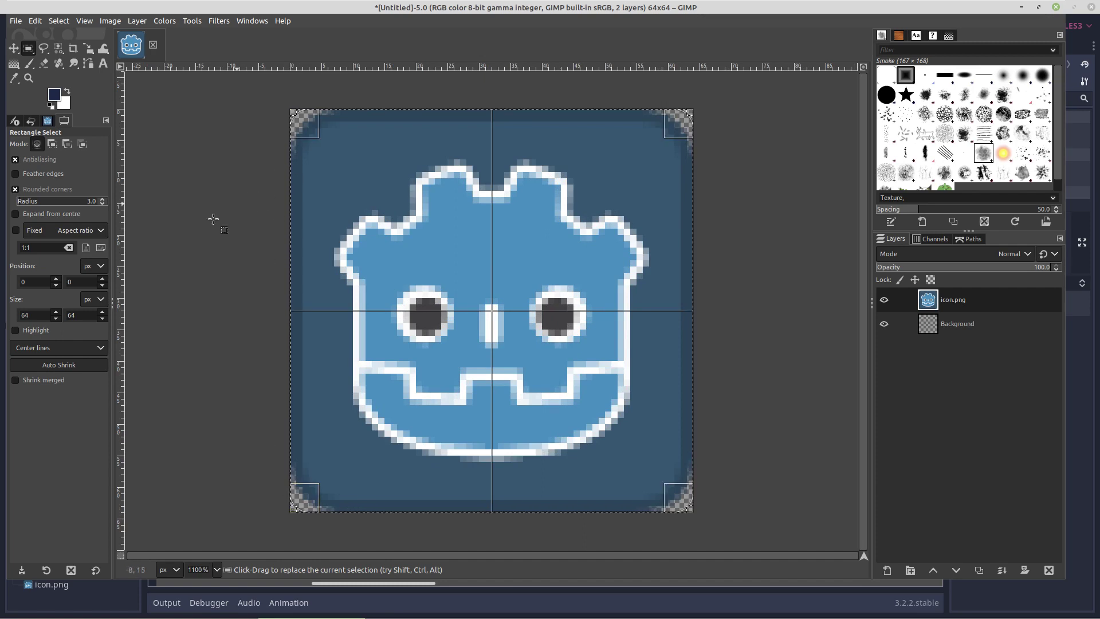
left_click(101, 199)
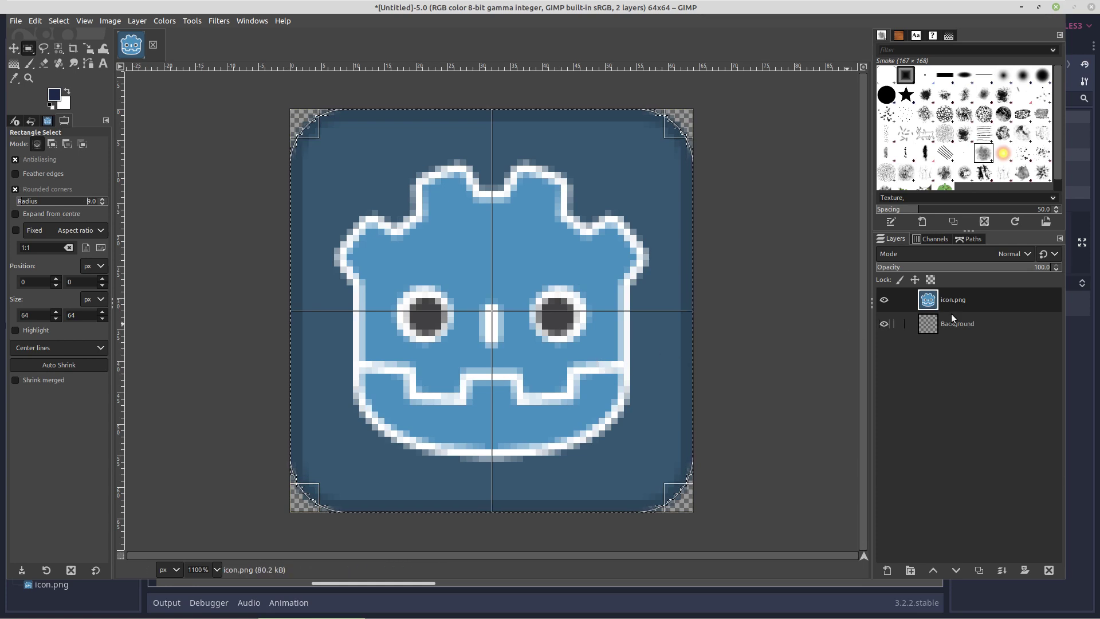
Delete the icon.png reference layer, leaving the rounded selection in place.
right_click(936, 302)
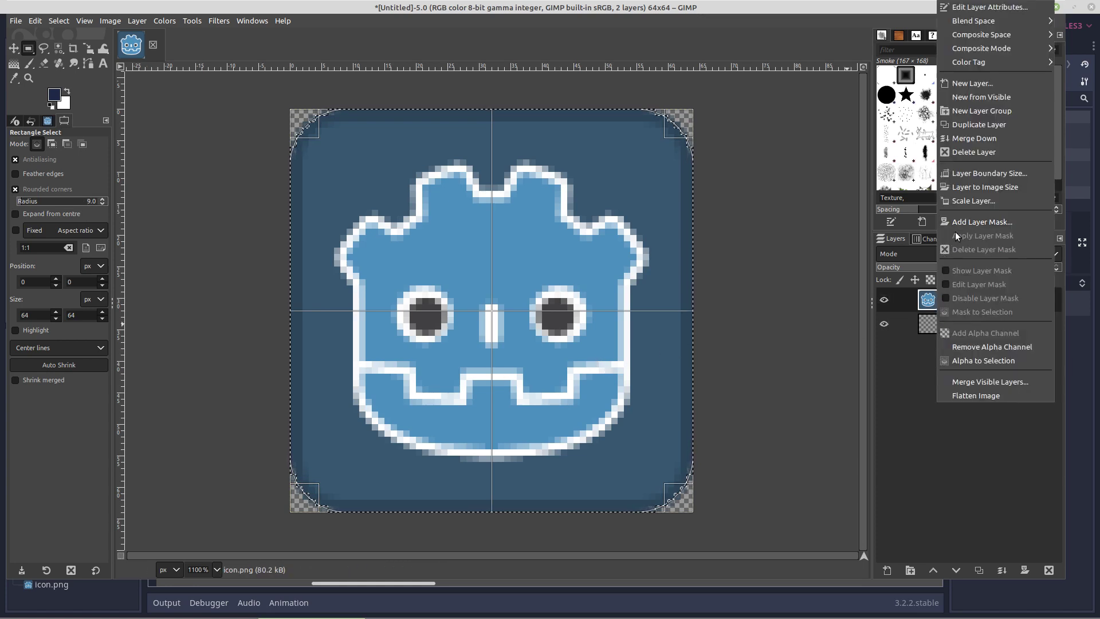
left_click(973, 152)
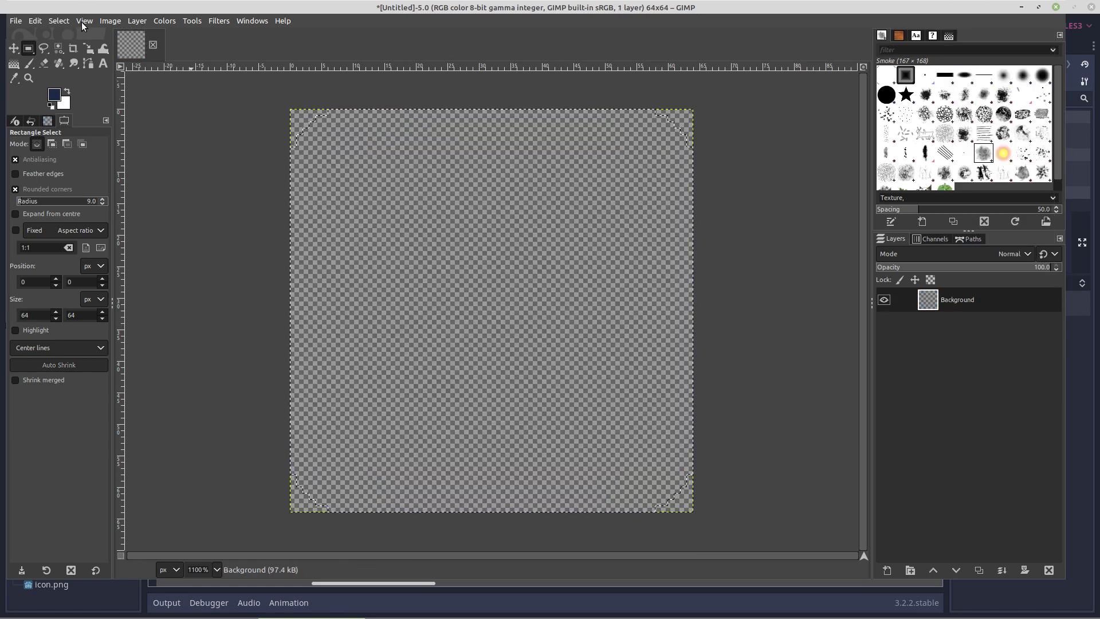
Enable snapping to the canvas edges and draw a shaped Horizon 2 gradient diagonally across the rounded selection, from corner to corner.
left_click(85, 22)
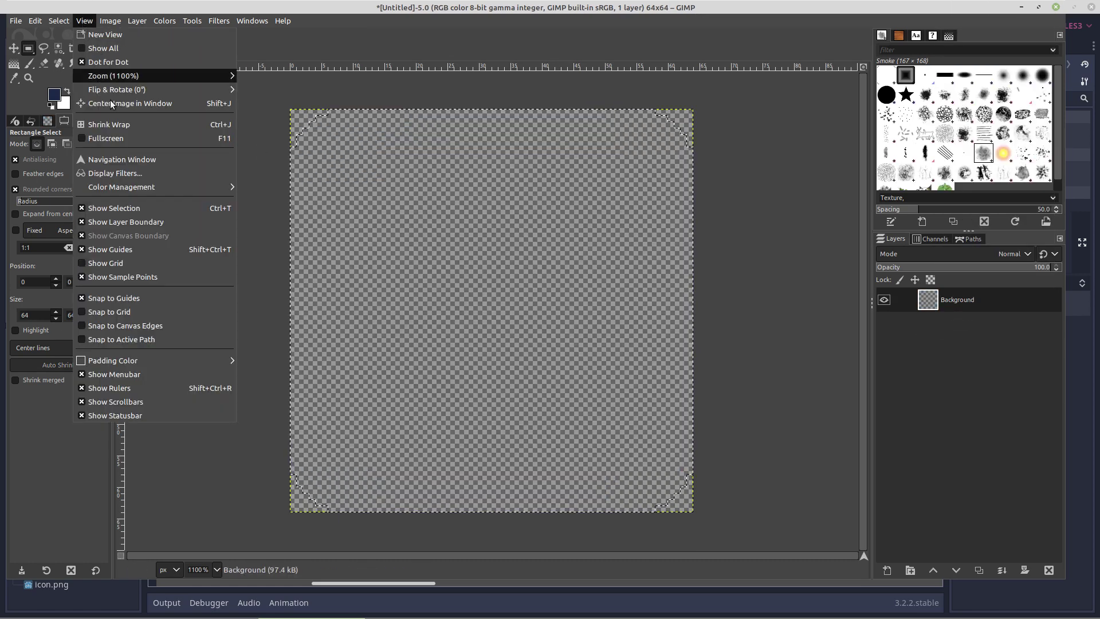
left_click(83, 326)
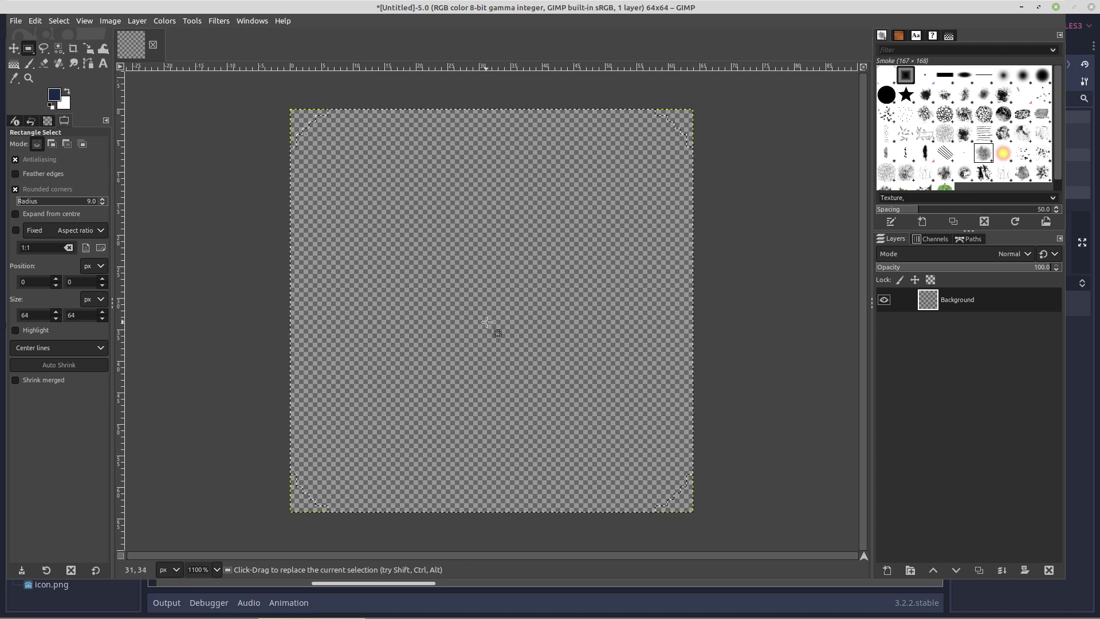
left_click(13, 64)
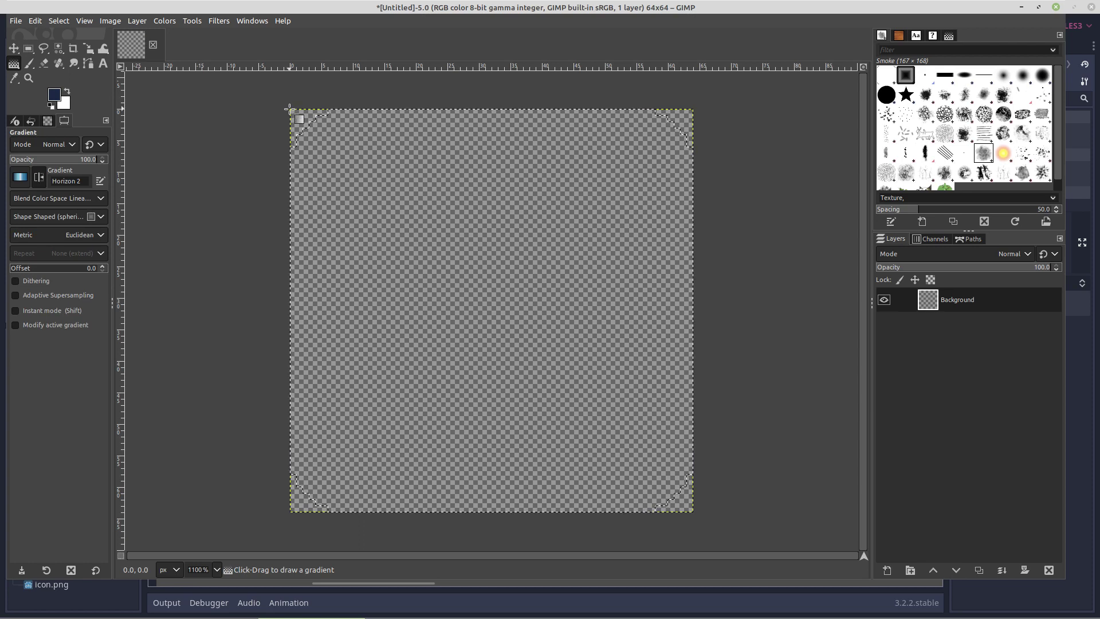
mouse_move(289, 109)
left_mouse_down()
mouse_move(363, 170)
mouse_move(689, 508)
left_mouse_up()
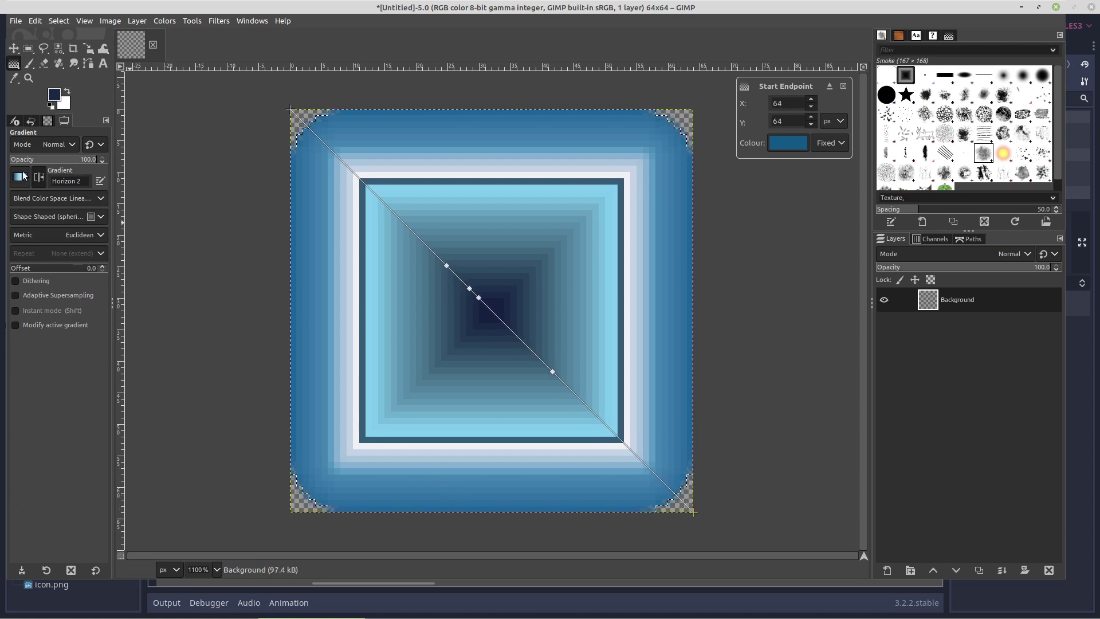
Try out the gradient presets on the drawn fill and switch it to the Custom gradient that fades to transparency.
scroll(22, 179, "down", 2)
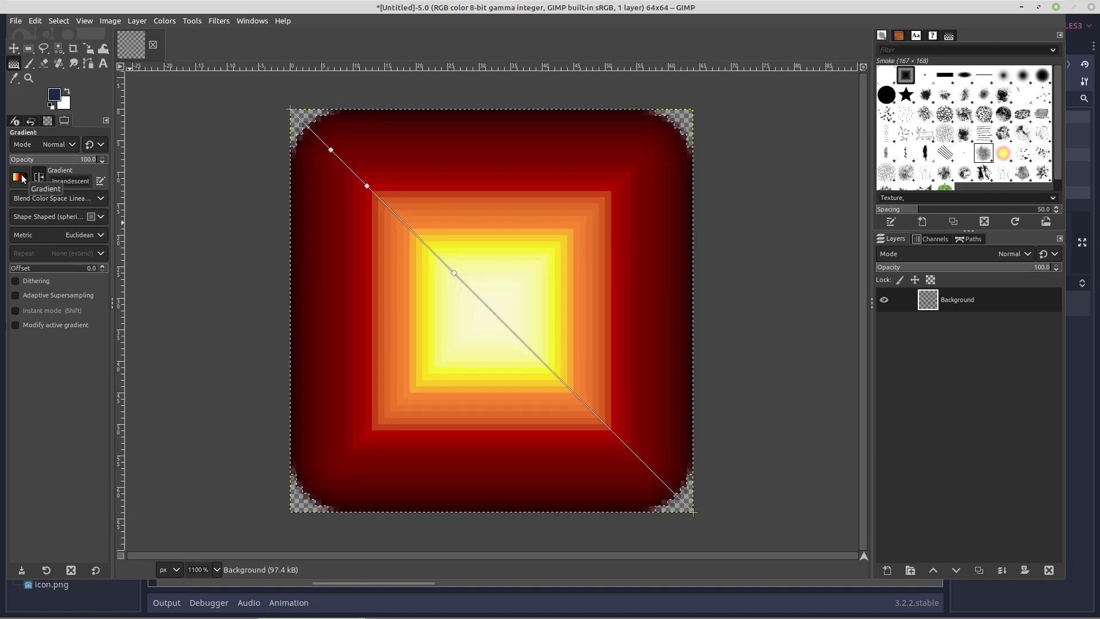
scroll(22, 179, "down", 1)
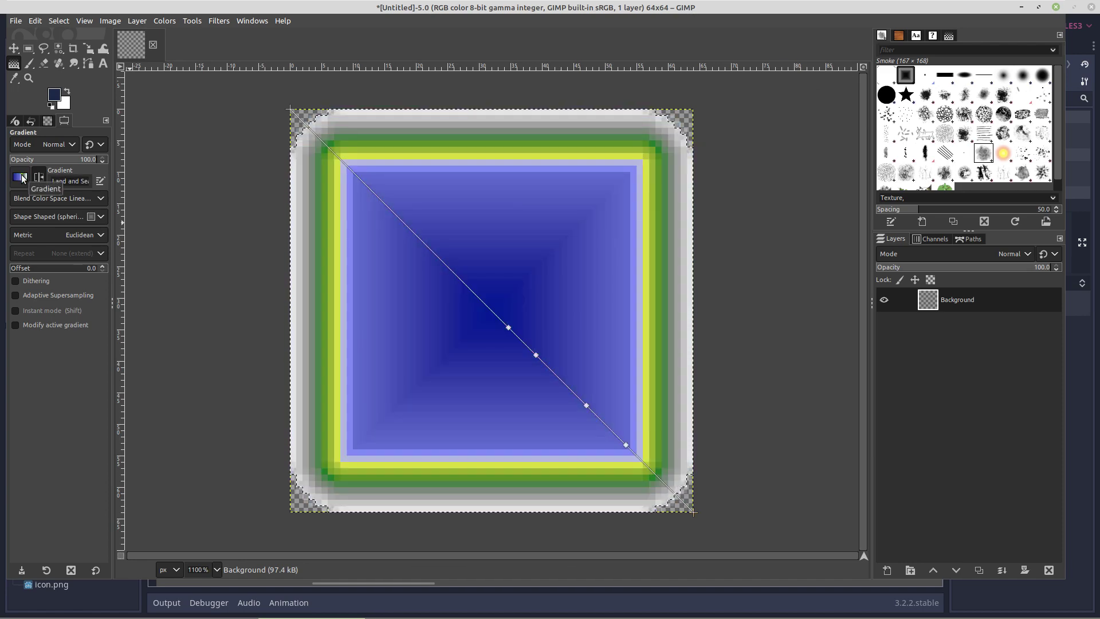
scroll(22, 178, "down", 3)
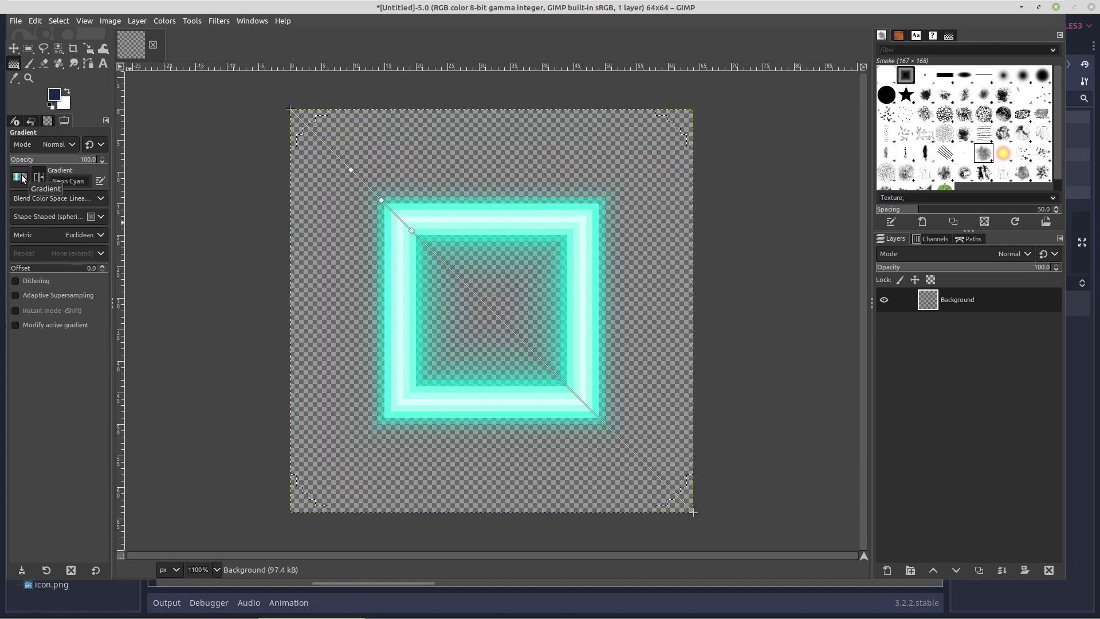
scroll(21, 179, "down", 4)
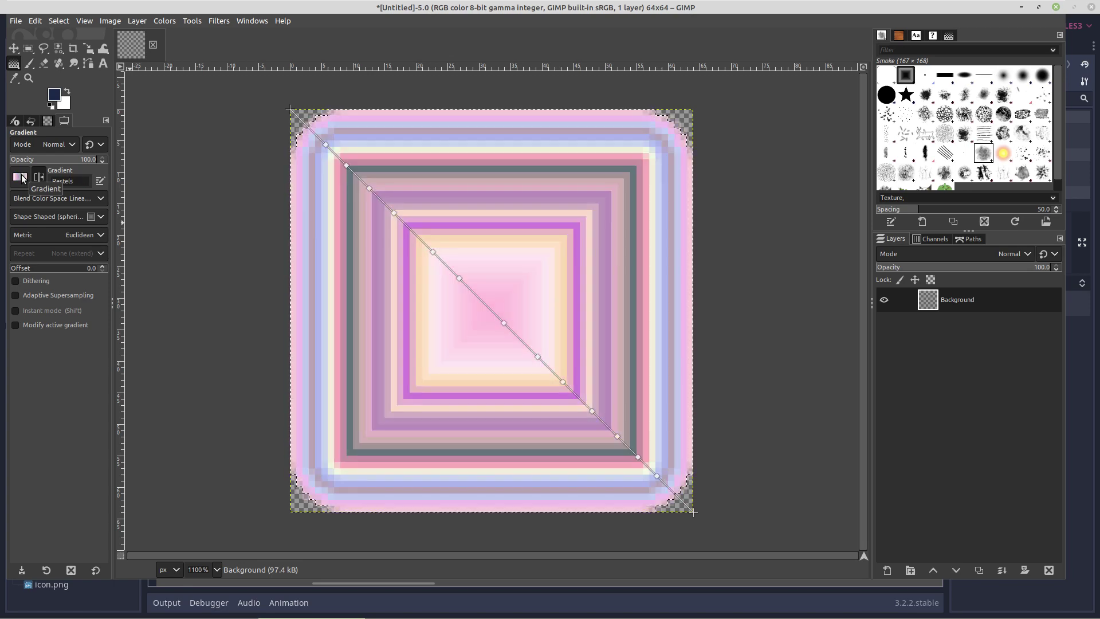
scroll(22, 178, "down", 1)
scroll(23, 179, "down", 1)
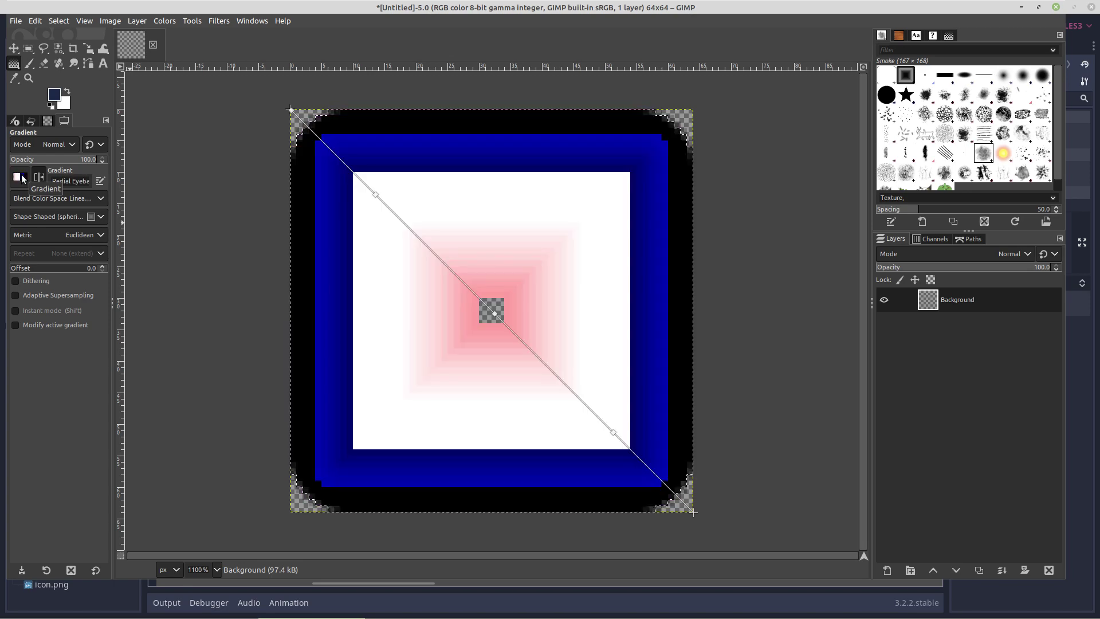
scroll(23, 179, "down", 1)
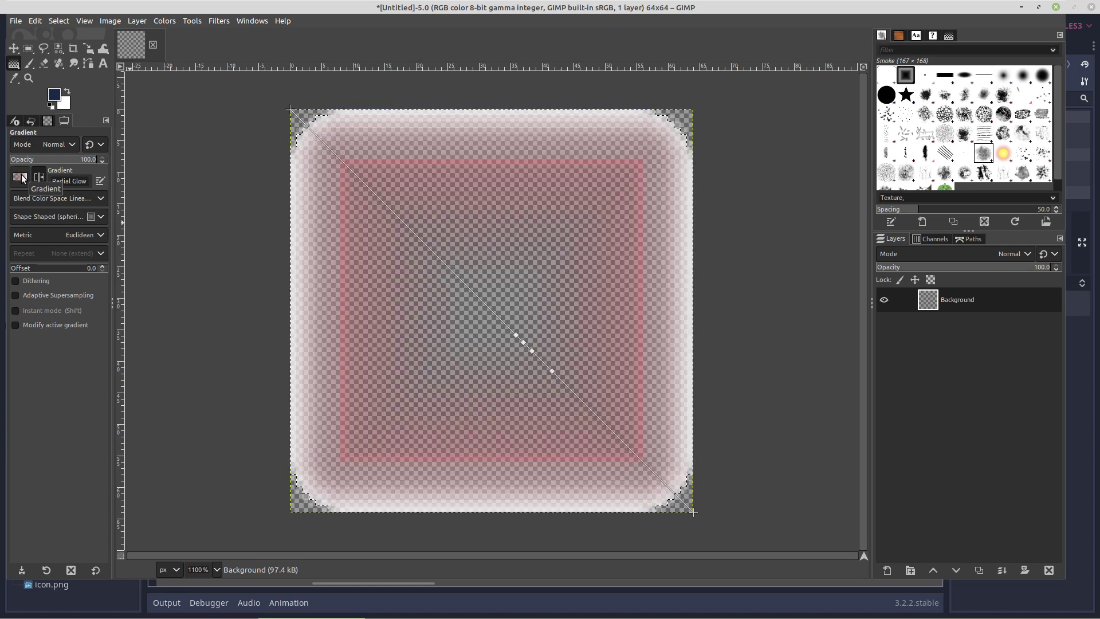
scroll(22, 179, "down", 4)
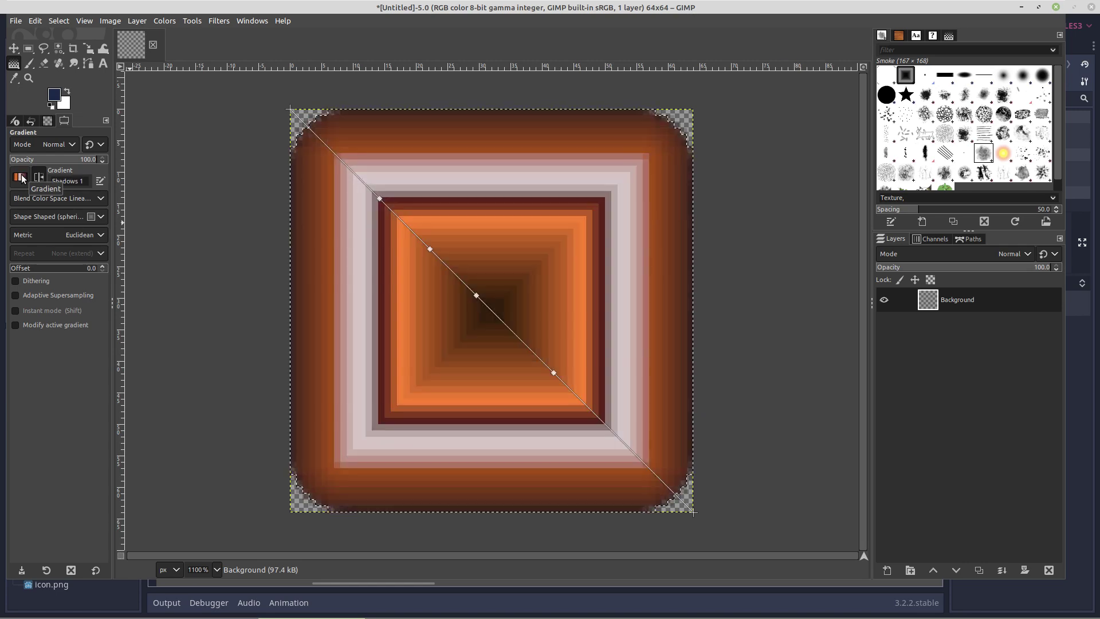
scroll(21, 179, "down", 4)
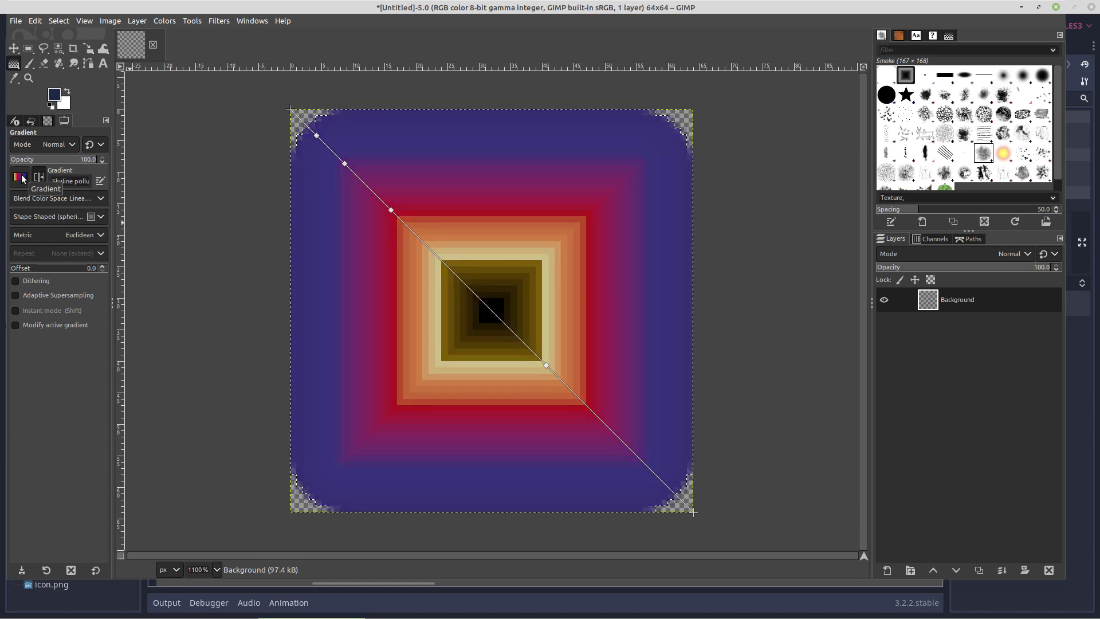
scroll(22, 178, "down", 4)
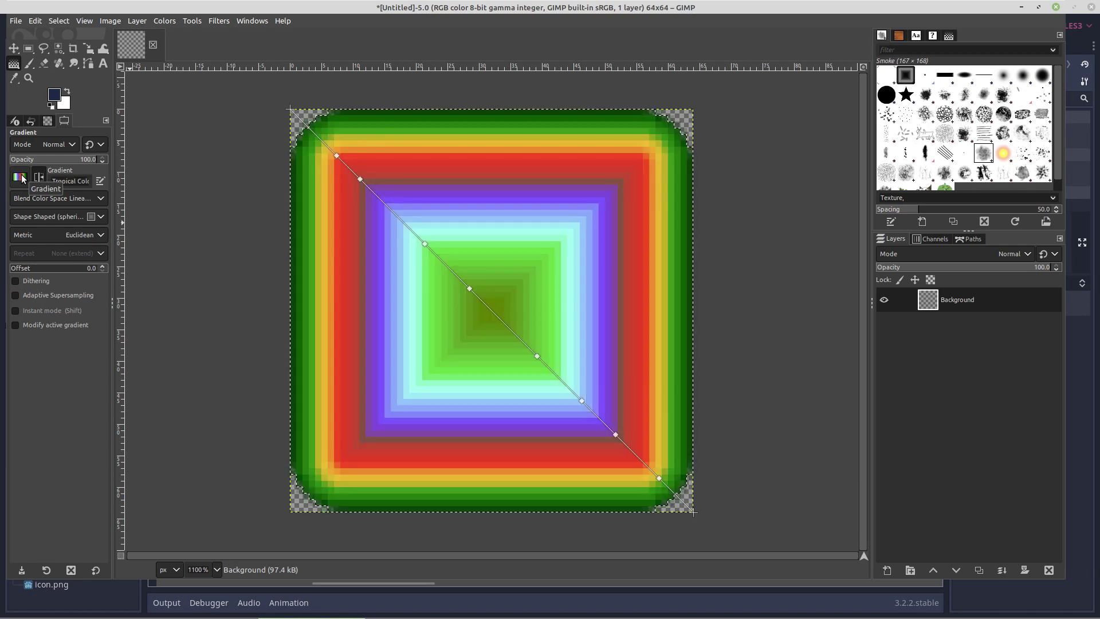
scroll(22, 178, "down", 1)
scroll(22, 179, "down", 3)
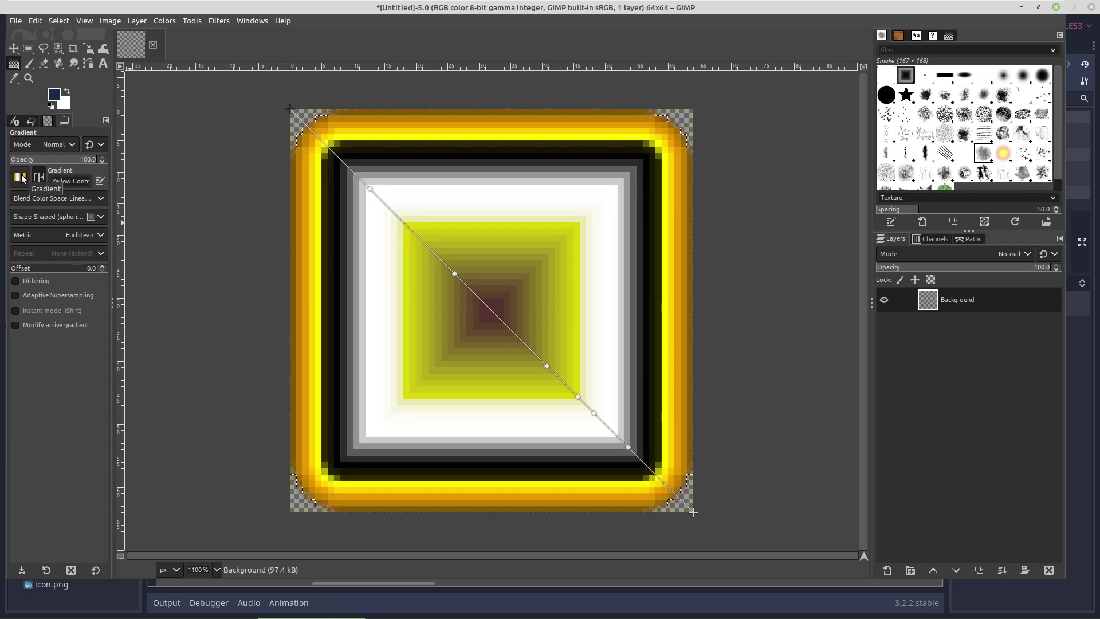
scroll(22, 179, "down", 1)
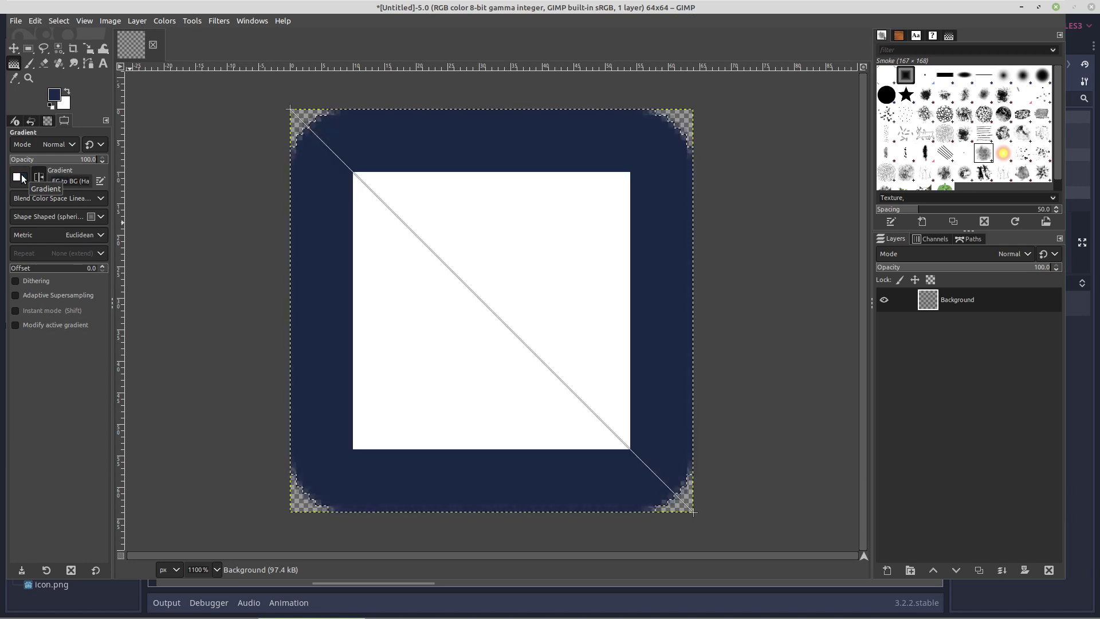
scroll(23, 180, "down", 1)
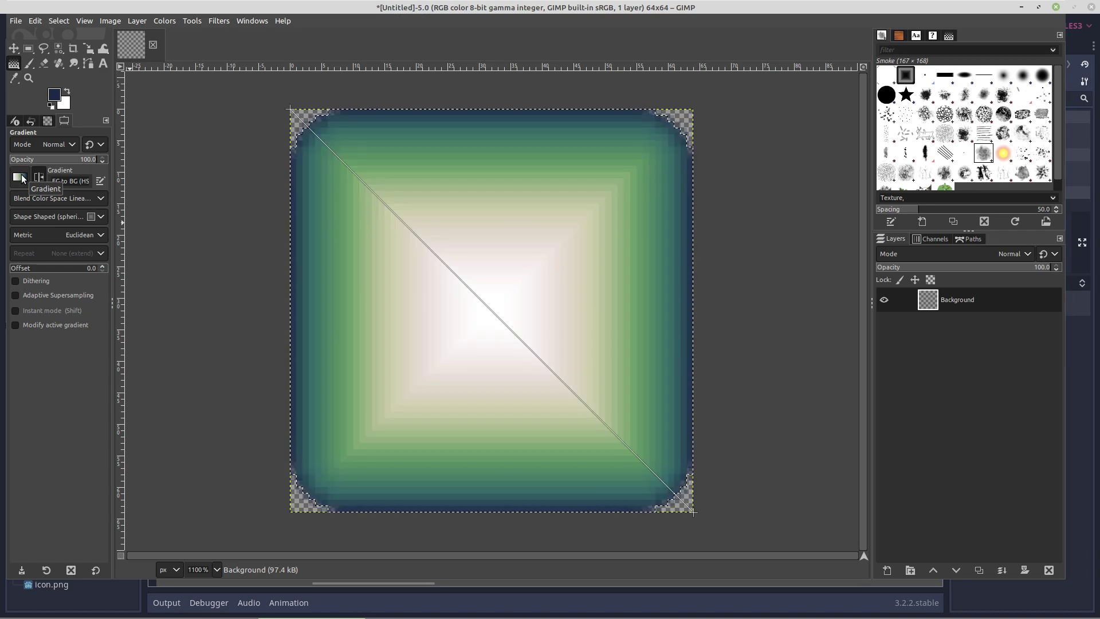
scroll(22, 178, "up", 3)
scroll(22, 179, "down", 1)
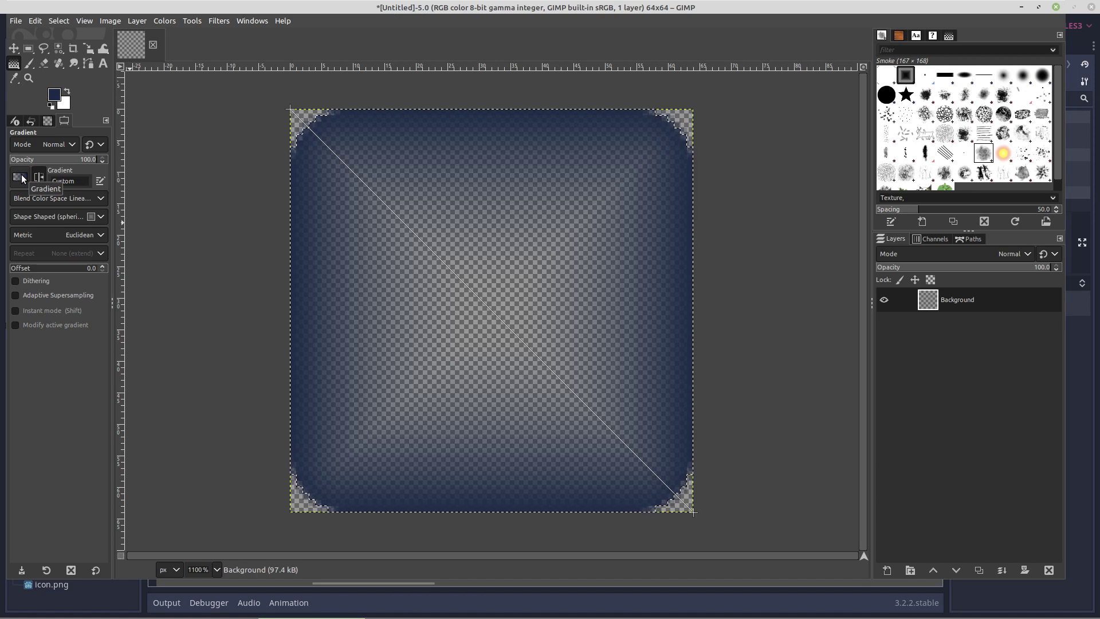
Try out further gradient presets on the rounded fill, return to Horizon 2 and commit the gradient.
scroll(22, 179, "down", 4)
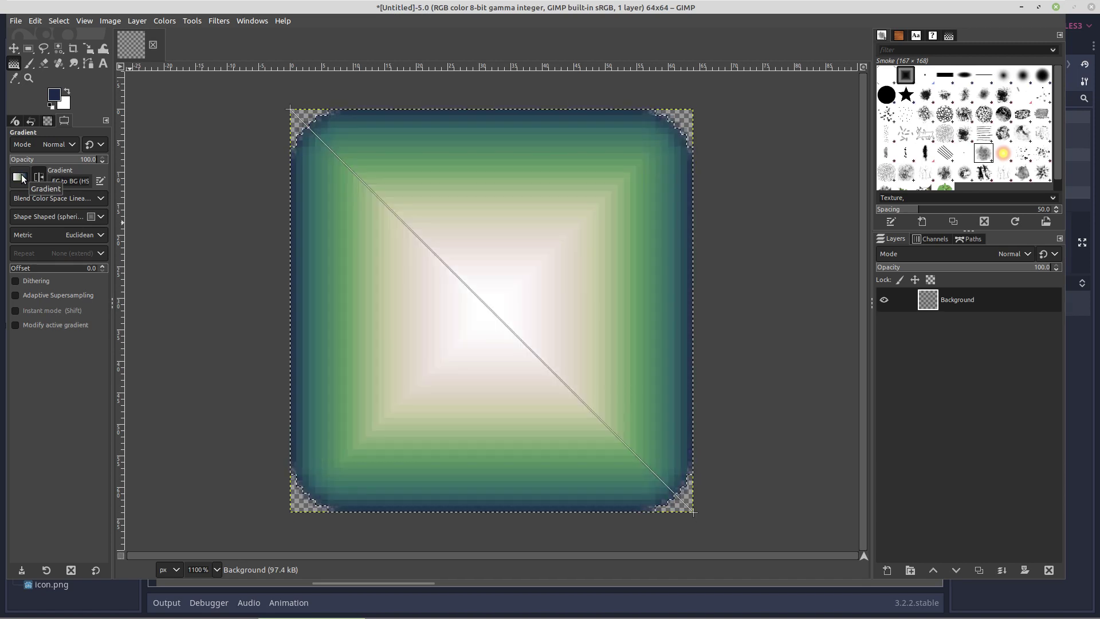
scroll(22, 179, "down", 6)
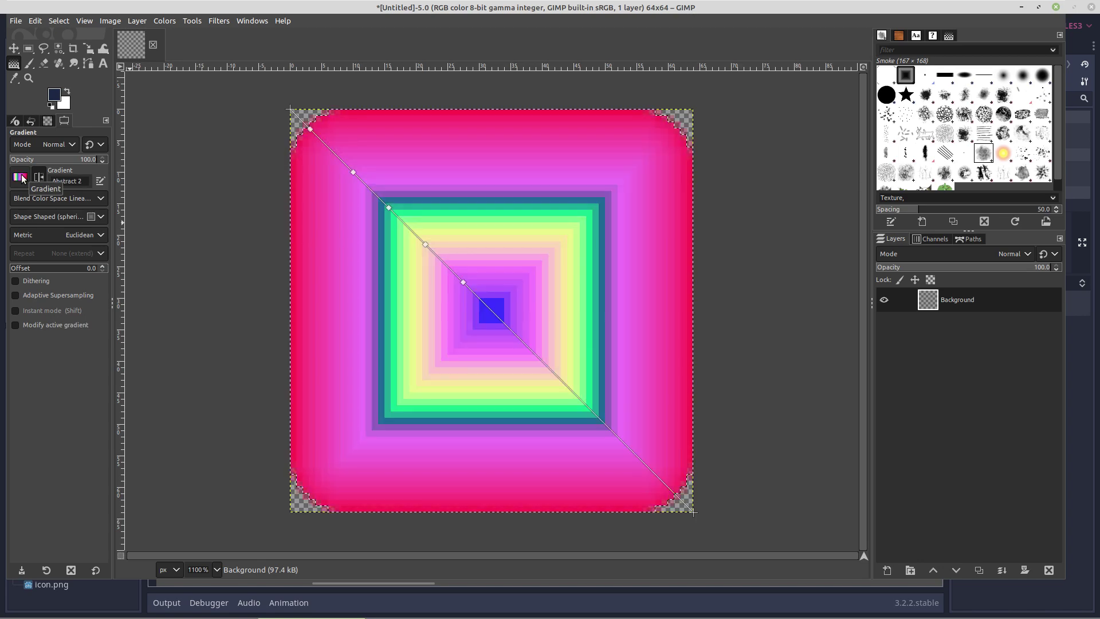
scroll(22, 179, "down", 5)
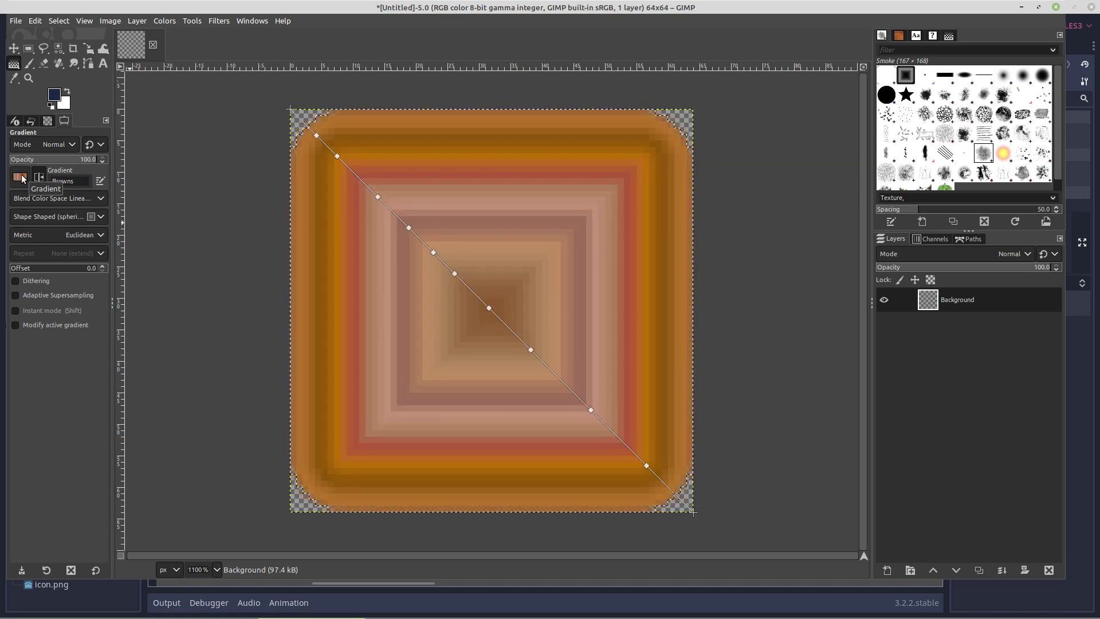
scroll(21, 179, "down", 4)
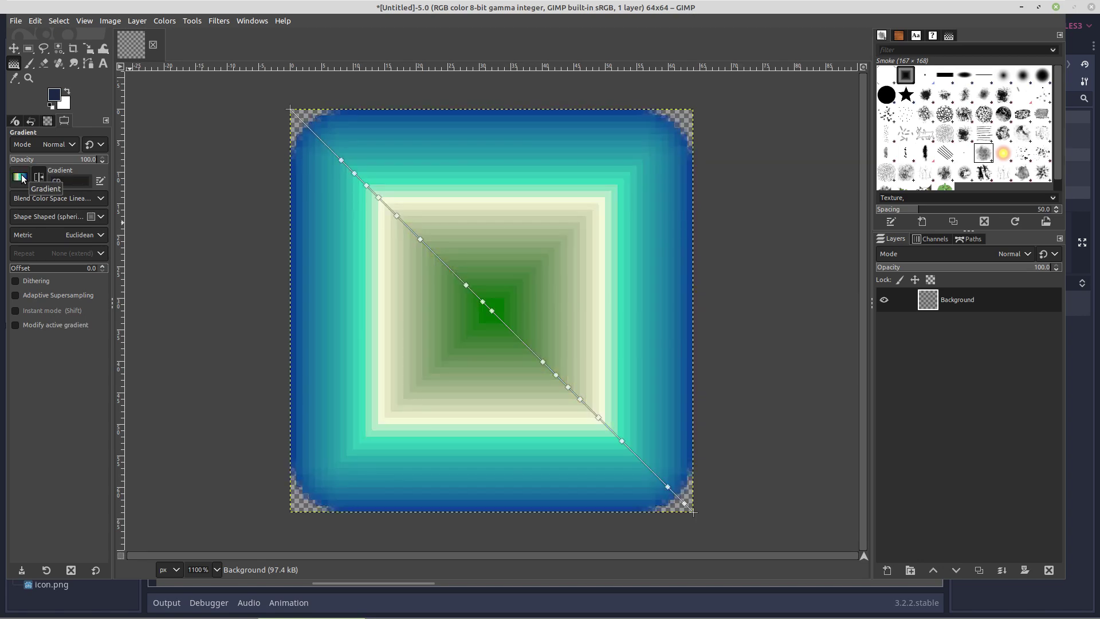
scroll(21, 179, "down", 4)
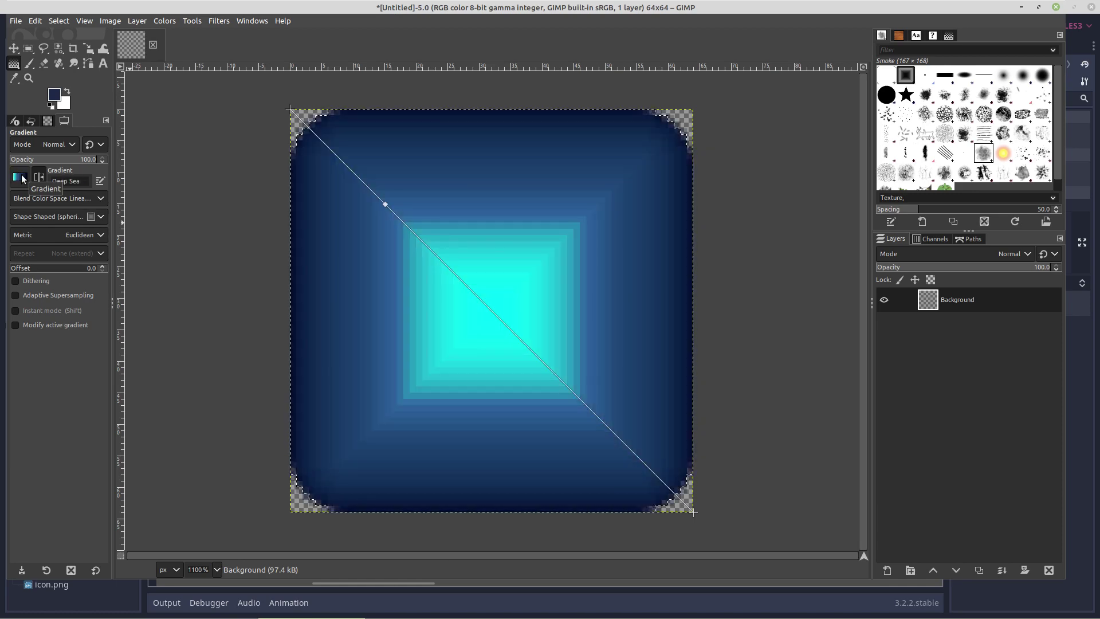
scroll(22, 178, "down", 4)
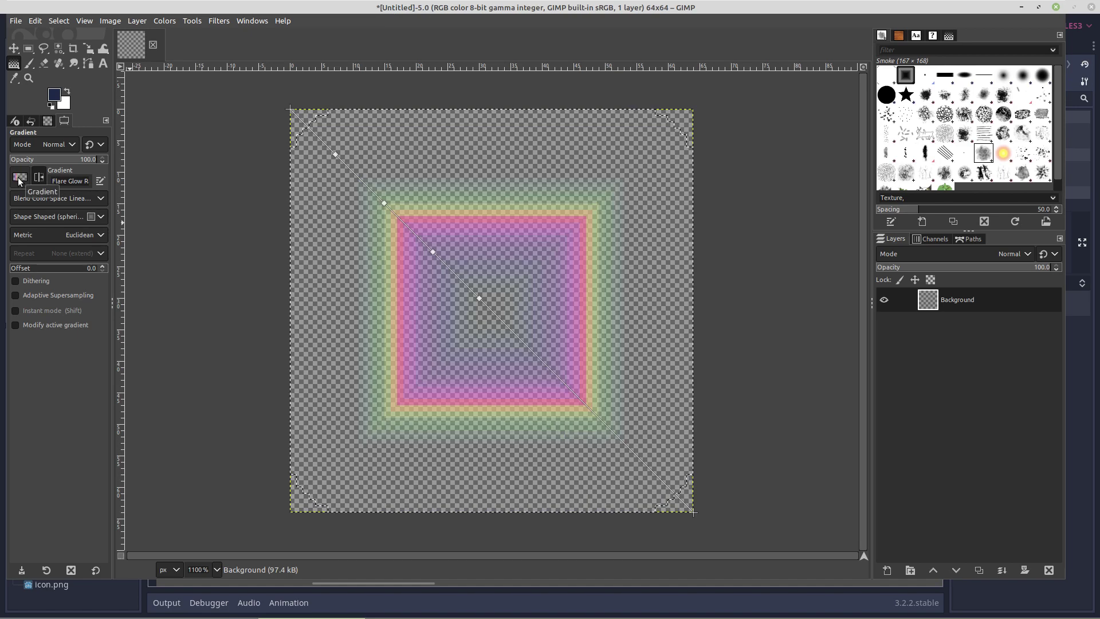
scroll(19, 181, "down", 3)
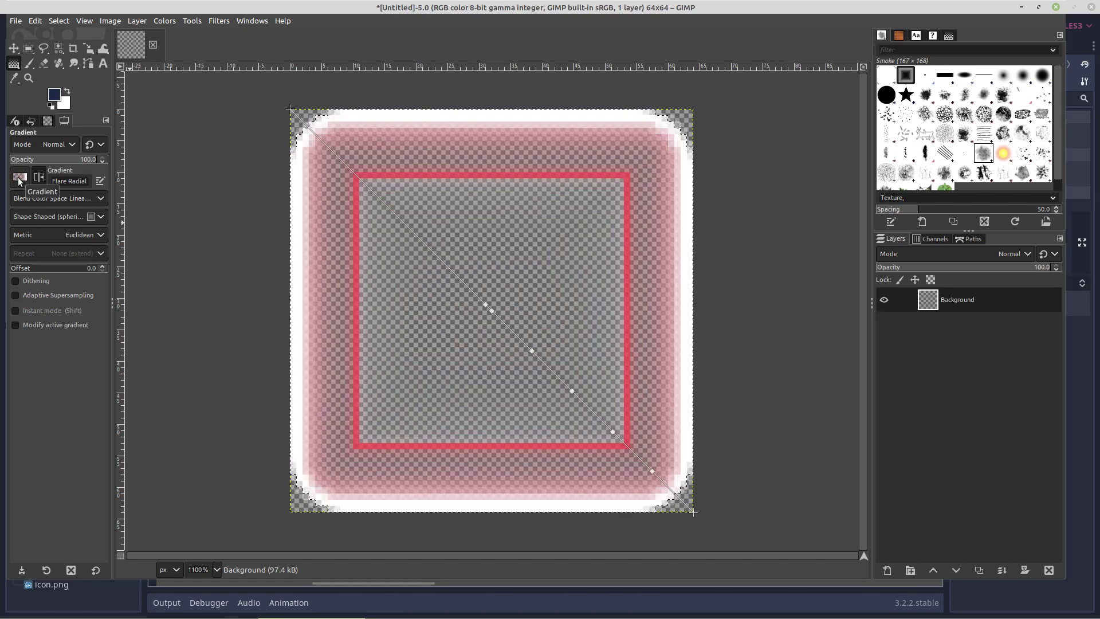
scroll(19, 181, "down", 4)
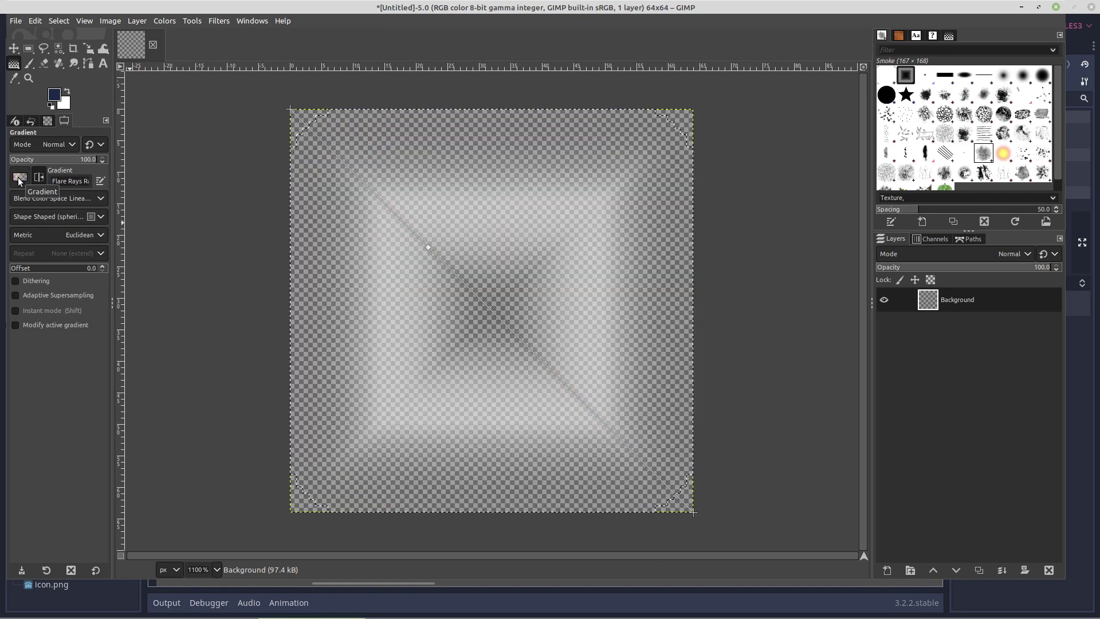
scroll(20, 181, "down", 1)
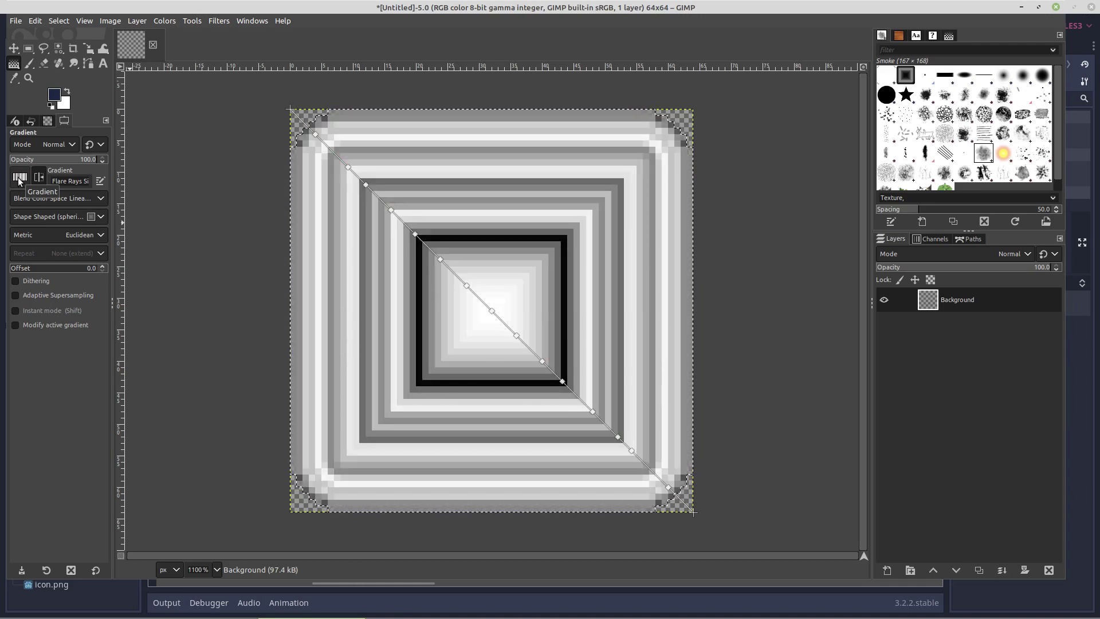
scroll(20, 181, "down", 3)
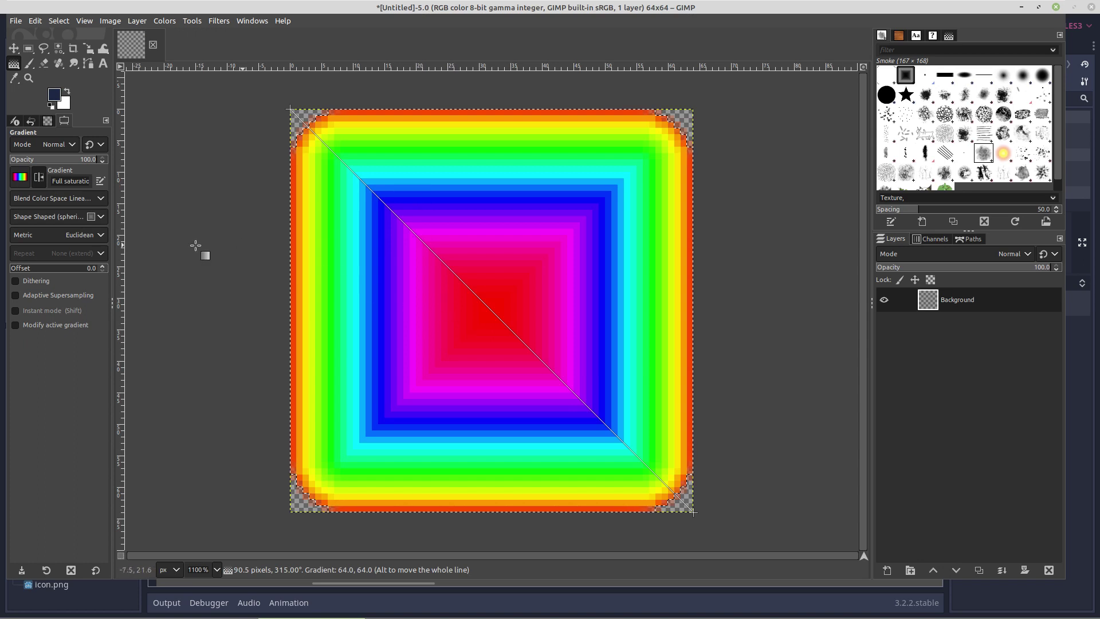
scroll(21, 181, "down", 2)
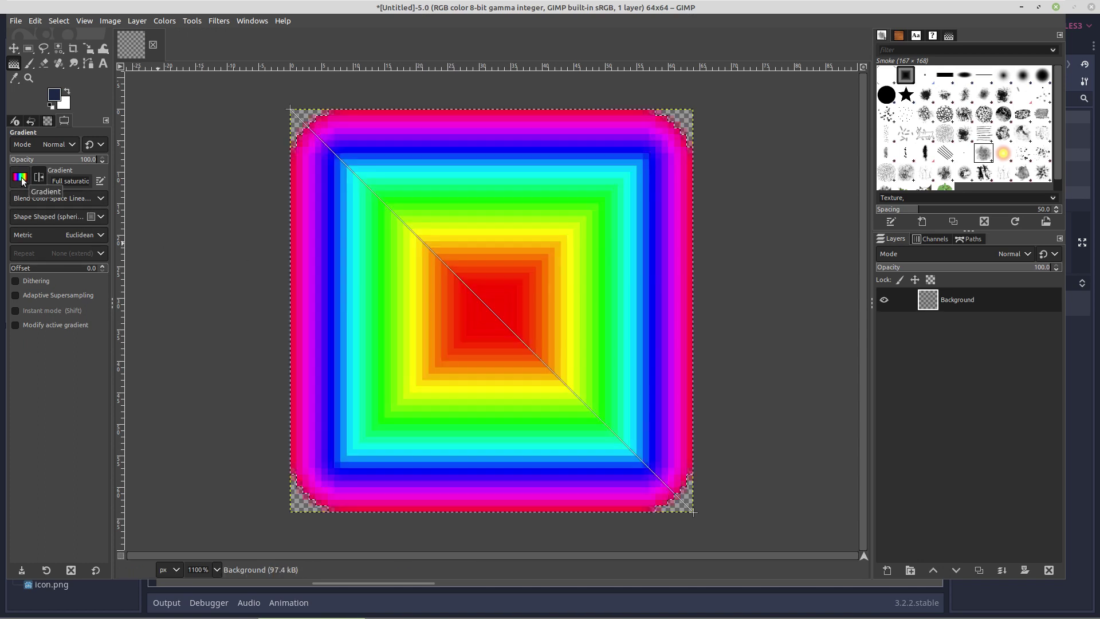
scroll(22, 181, "down", 3)
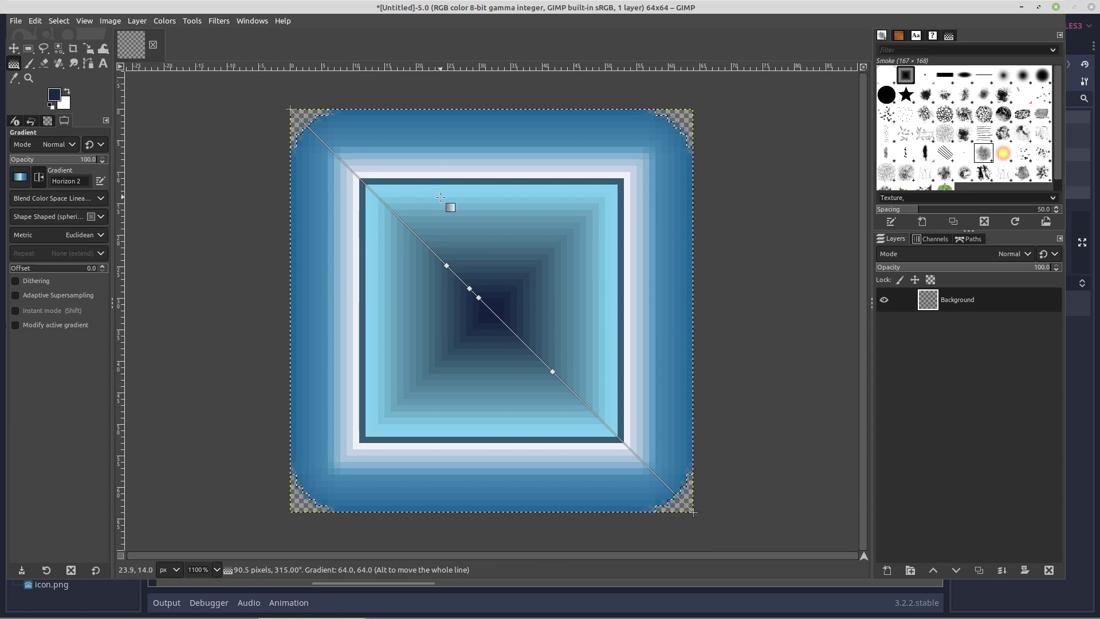
key("Return")
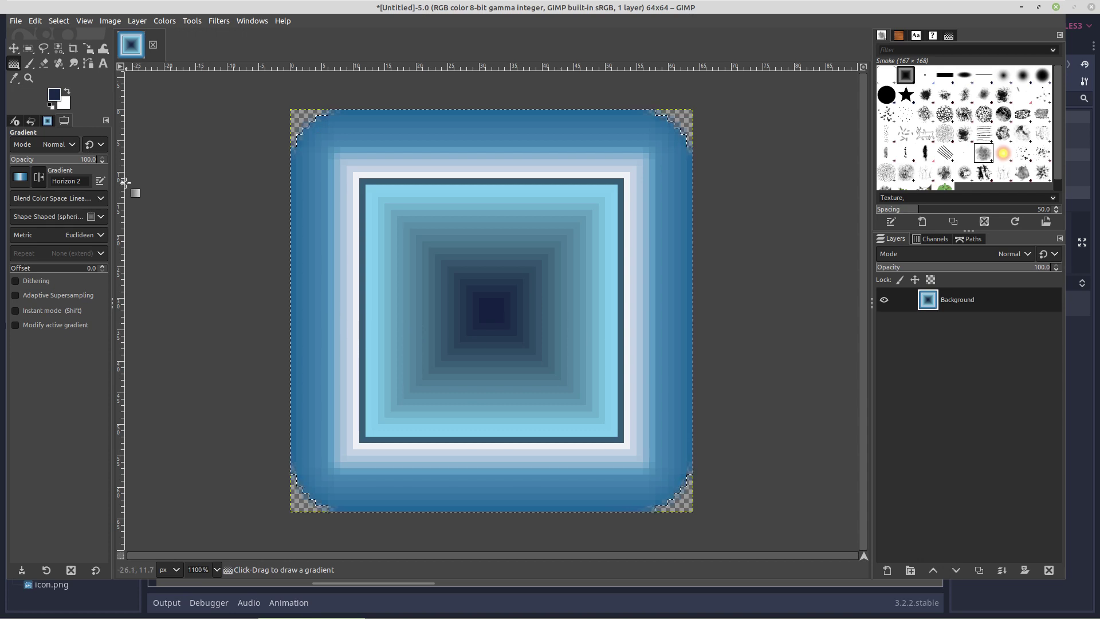
Set the foreground colour to the dark blue 1e304b sampled from near the centre of the gradient.
left_click(54, 95)
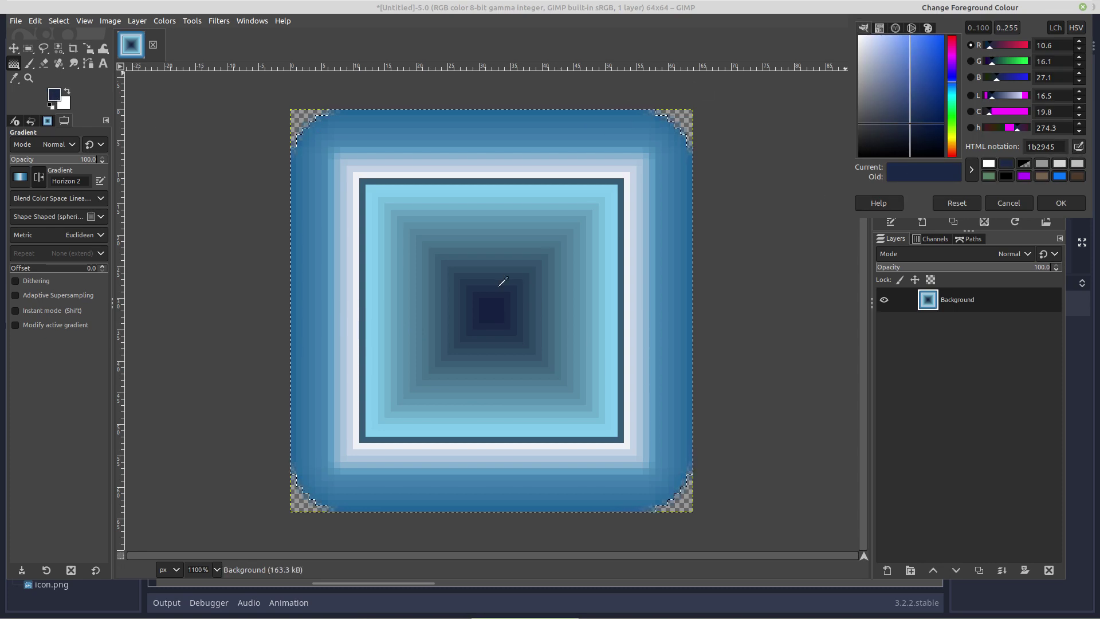
left_click(515, 293)
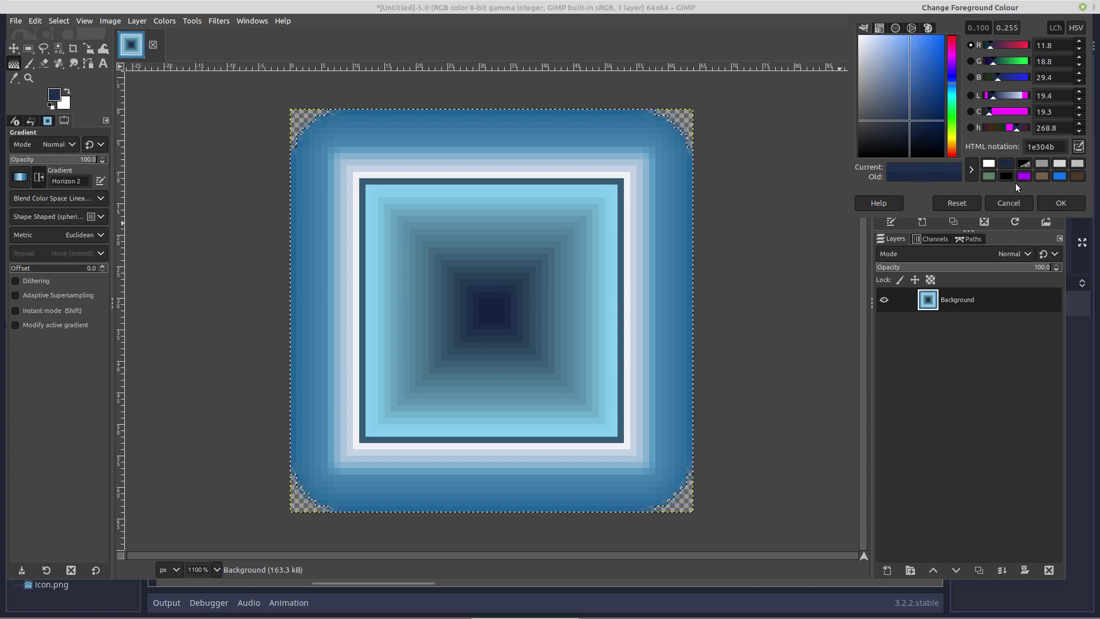
left_click(1061, 203)
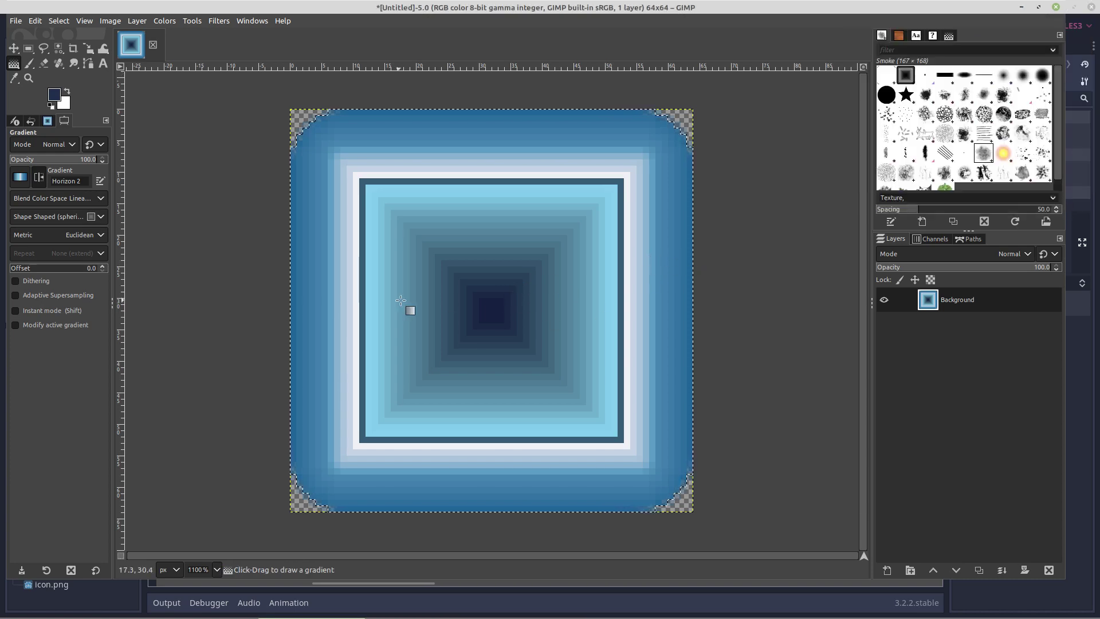
Stroke the rounded selection with a 2 px solid line in the foreground colour.
left_click(57, 22)
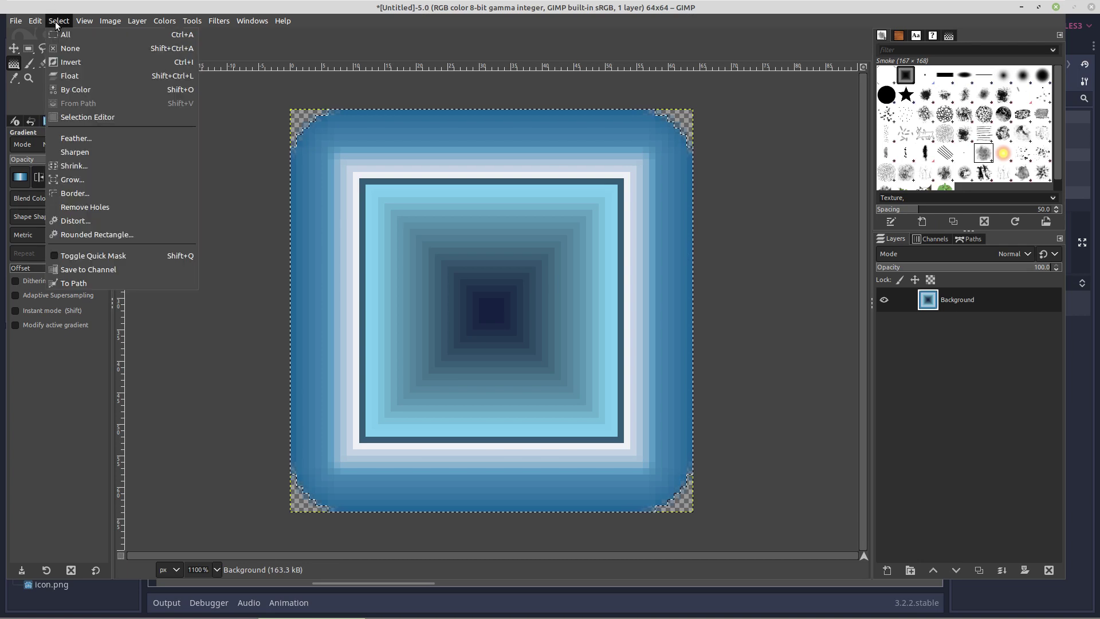
left_click(57, 22)
left_click(35, 21)
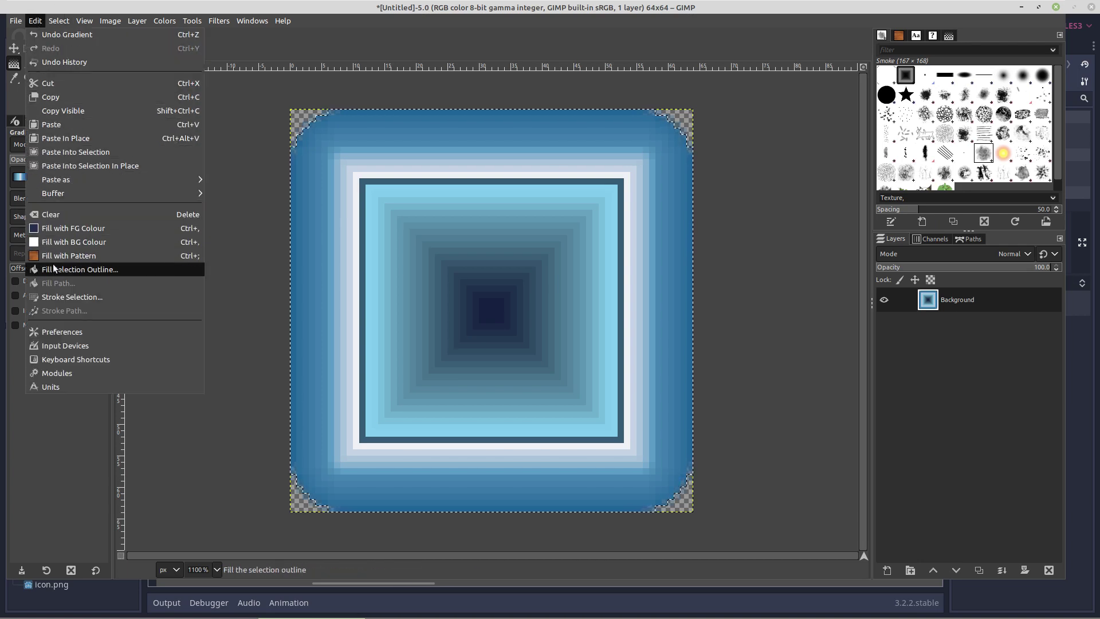
left_click(58, 298)
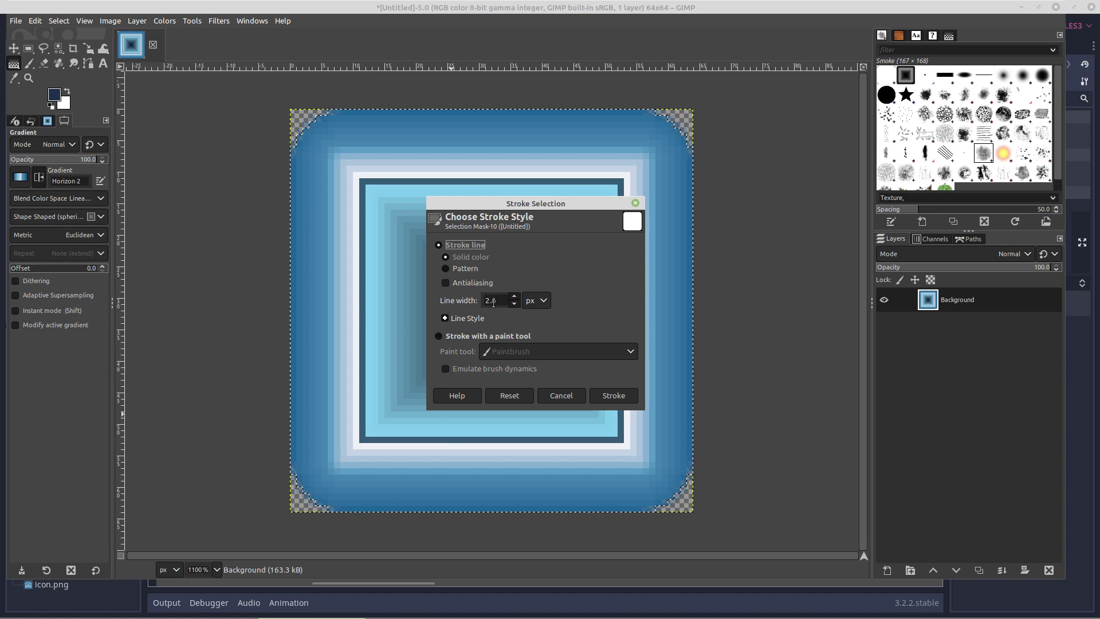
left_click(608, 401)
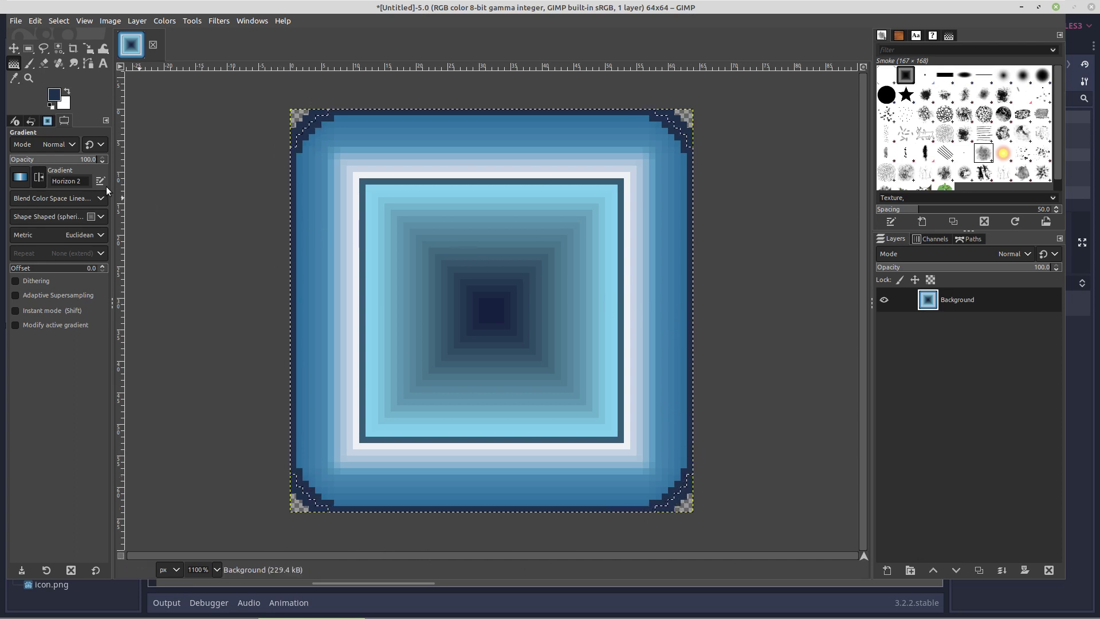
Invert the selection to cut away the stroke outside the rounded corners, and clear the selection.
left_click(56, 21)
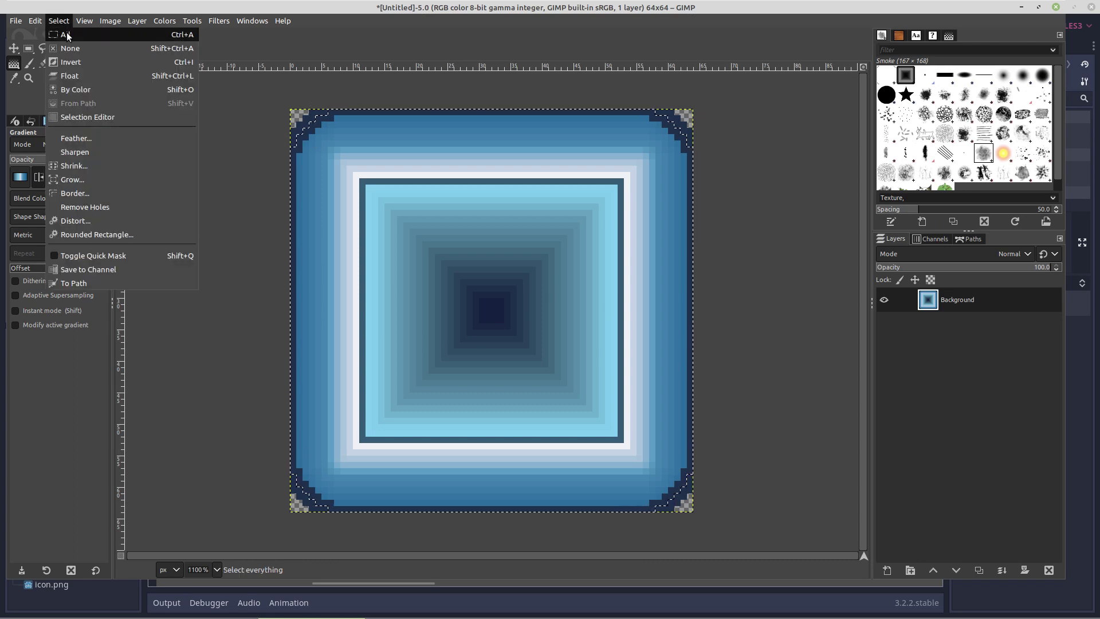
left_click(73, 63)
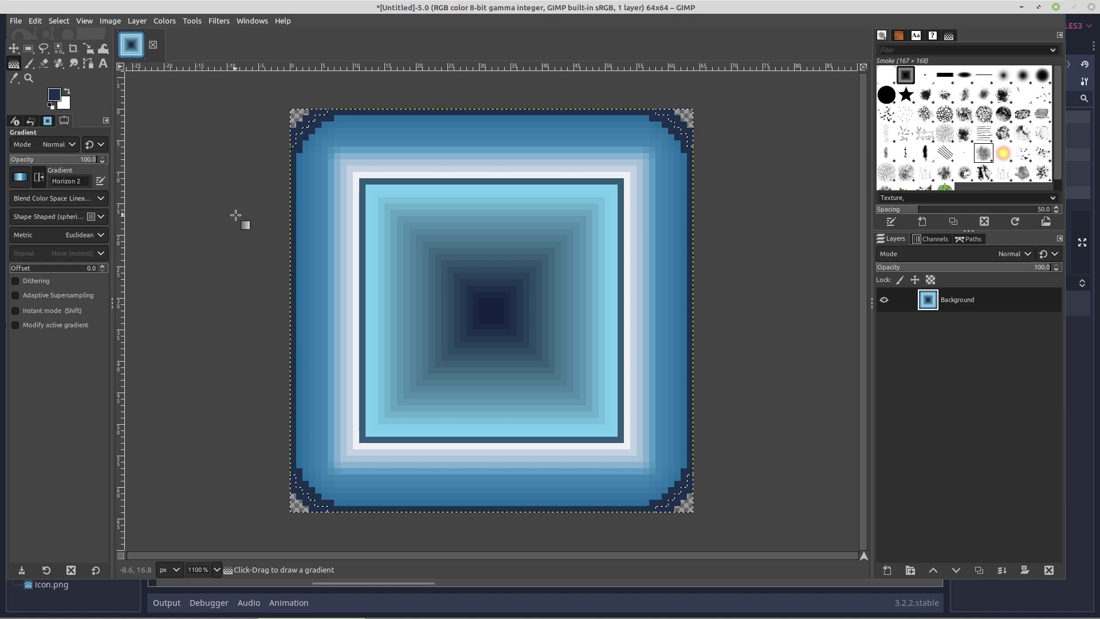
key("ctrl+x")
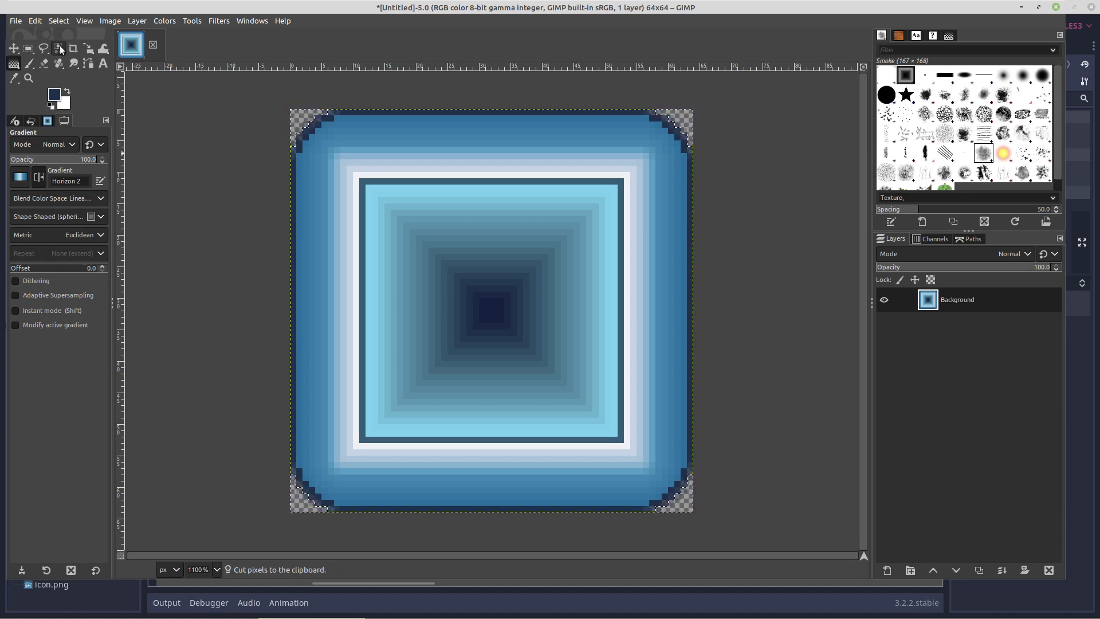
left_click(57, 21)
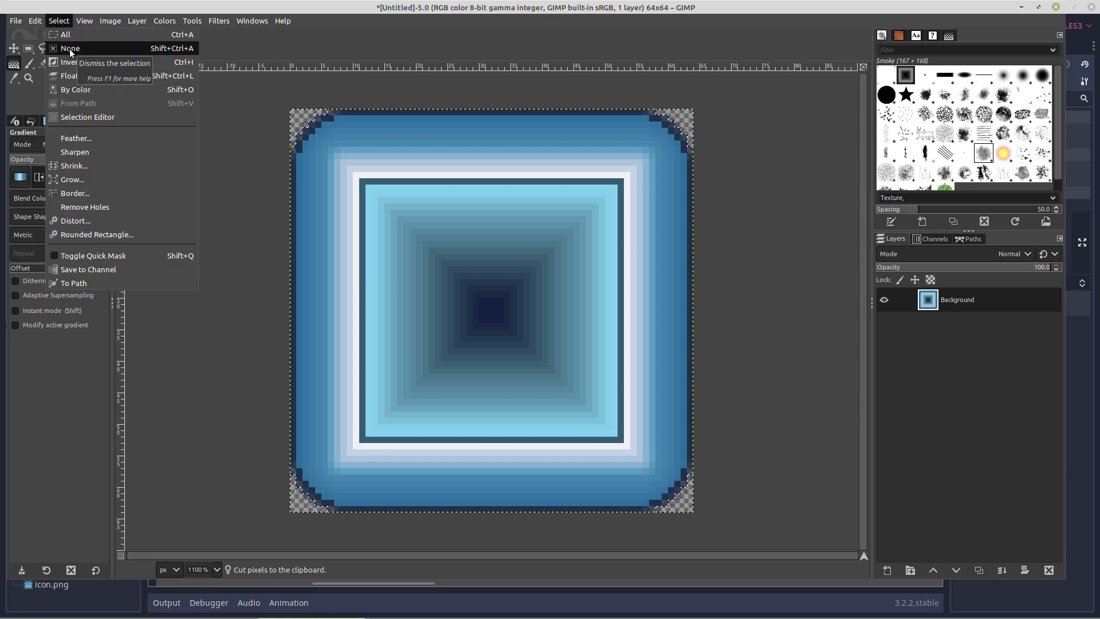
left_click(70, 48)
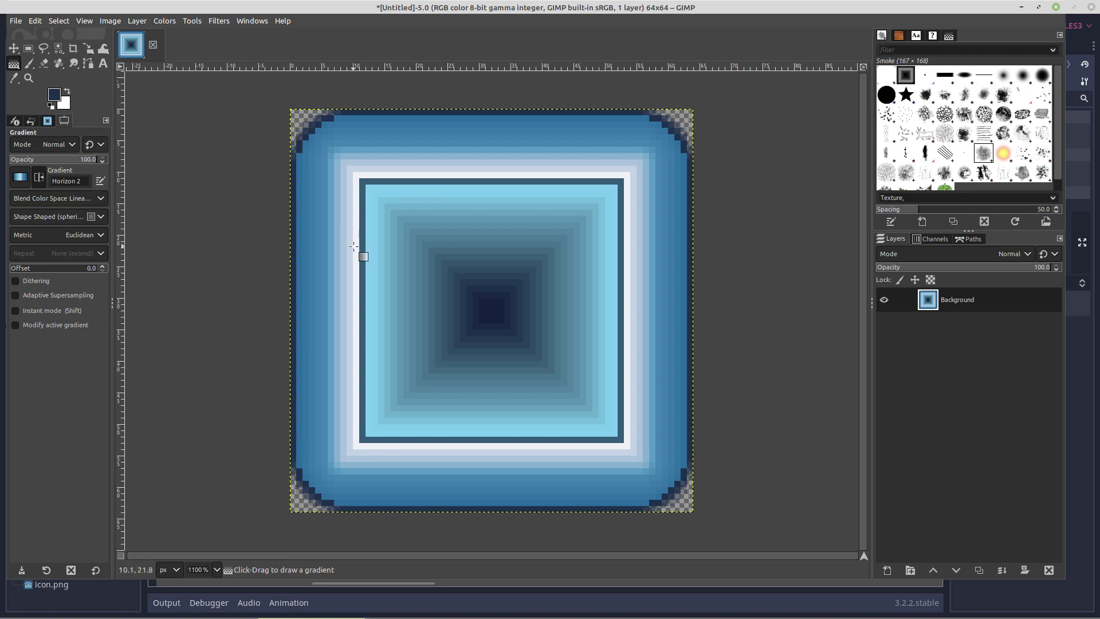
left_click(898, 36)
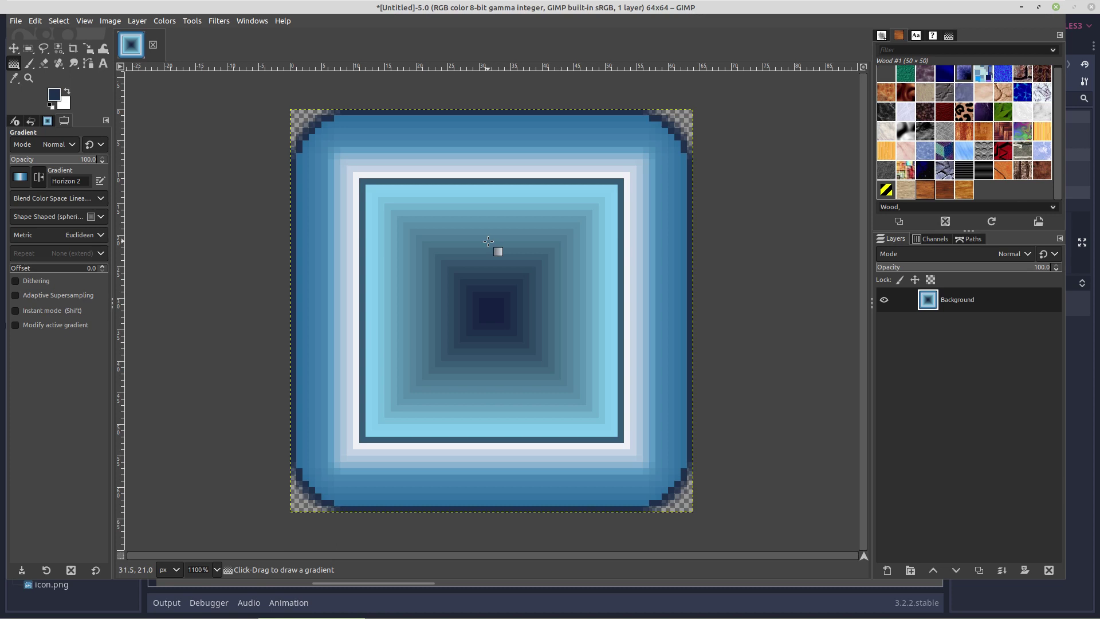
Export the image as block.png to the Platformer Demo Assets folder with the default PNG options, and quit GIMP, discarding the unsaved changes.
left_click(16, 21)
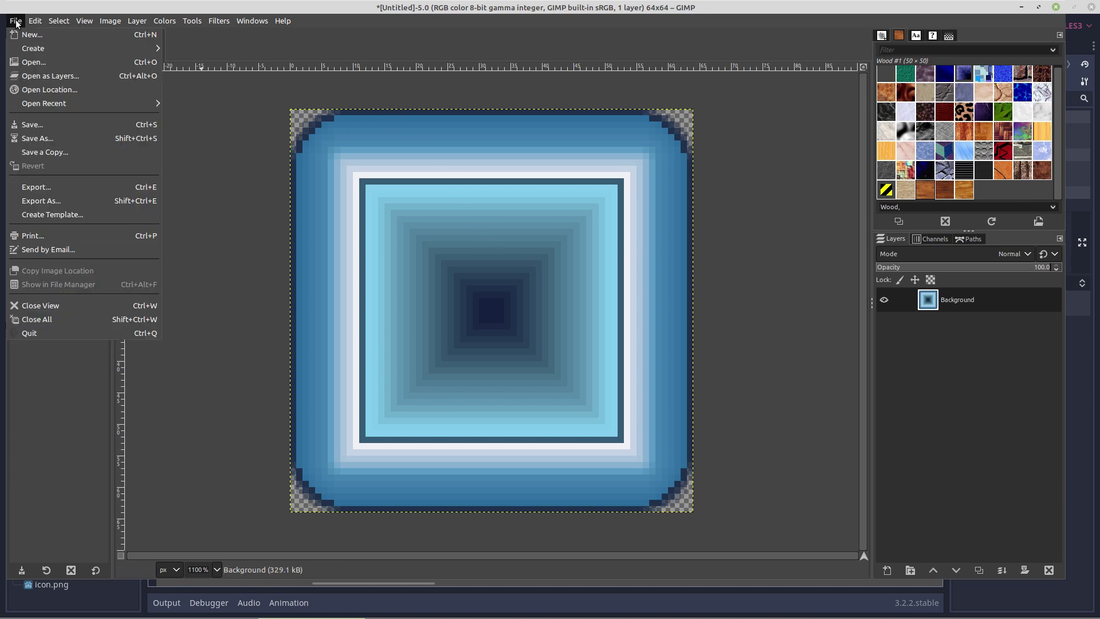
left_click(39, 200)
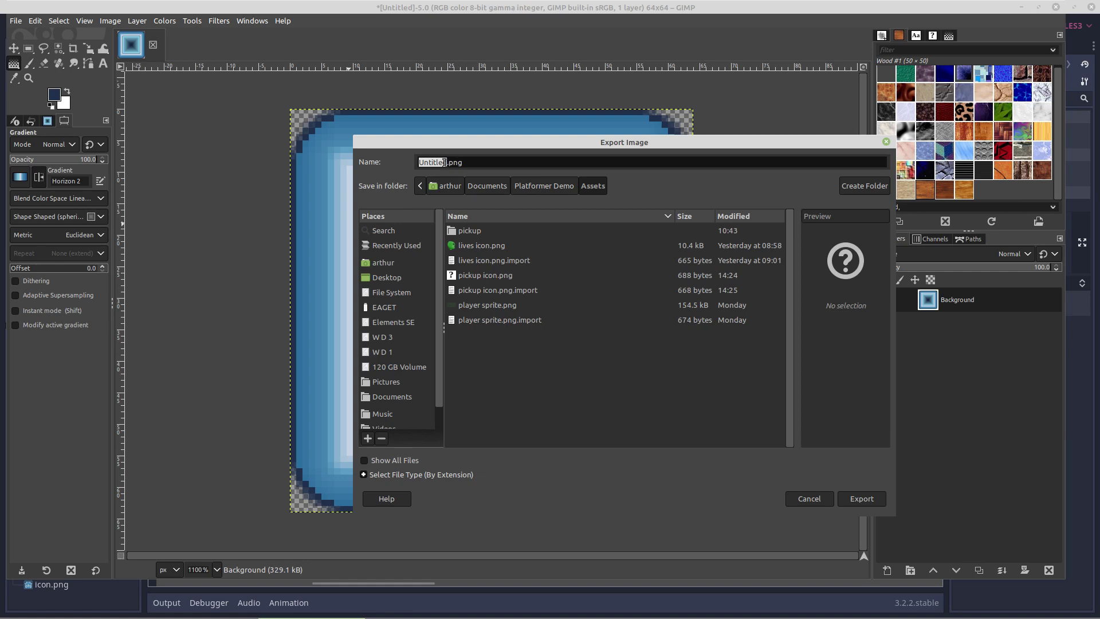
type("blco")
key("BackSpace")
key("BackSpace")
type("ock")
left_click(865, 498)
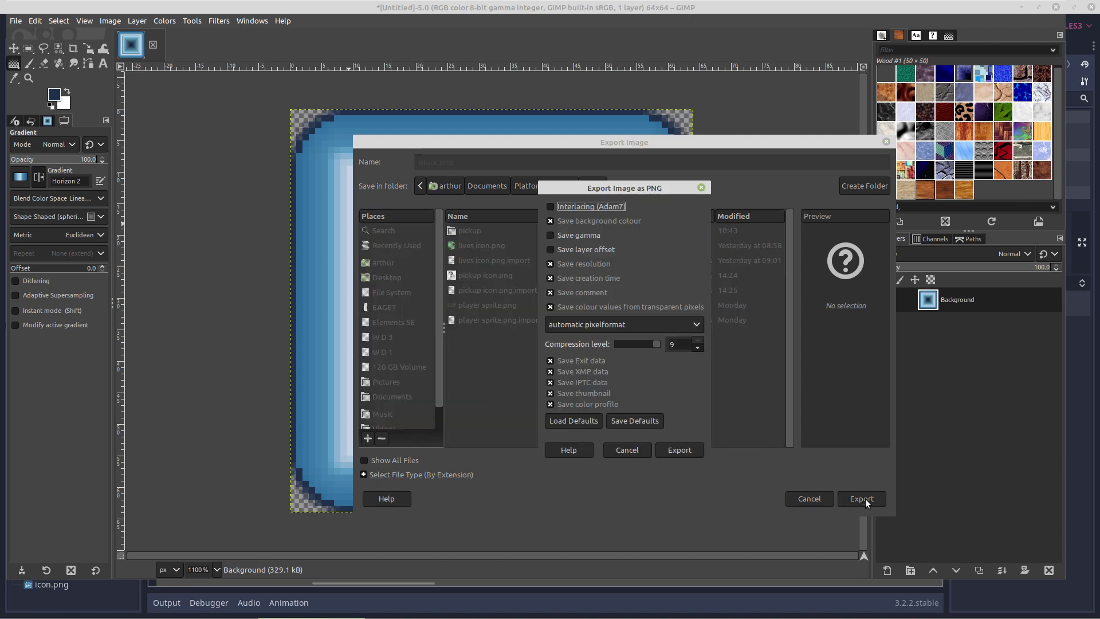
left_click(675, 451)
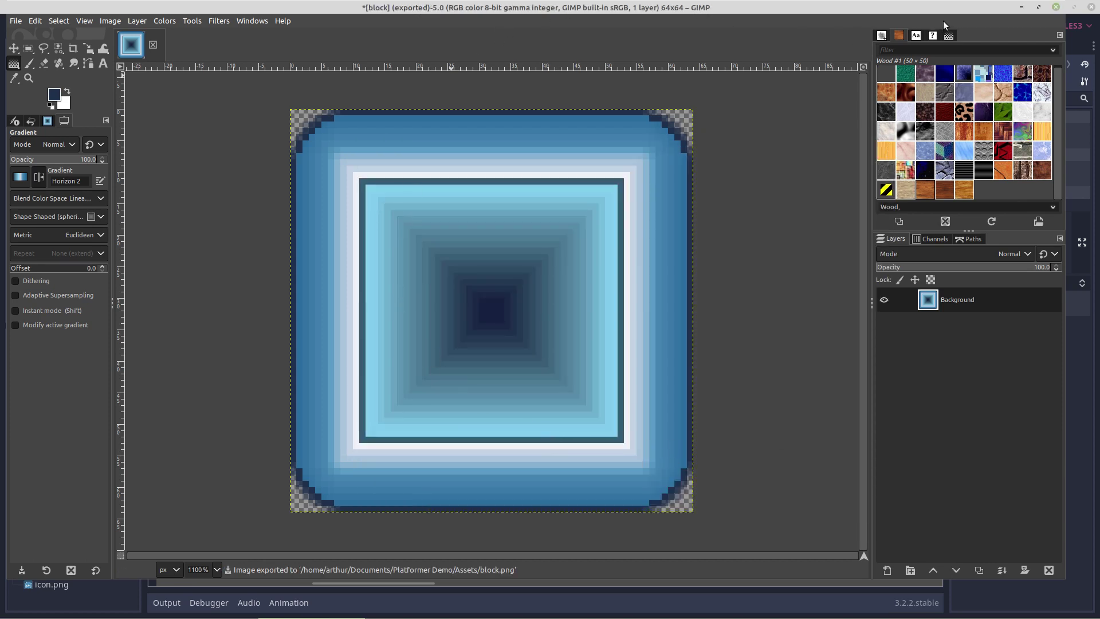
left_click(1056, 8)
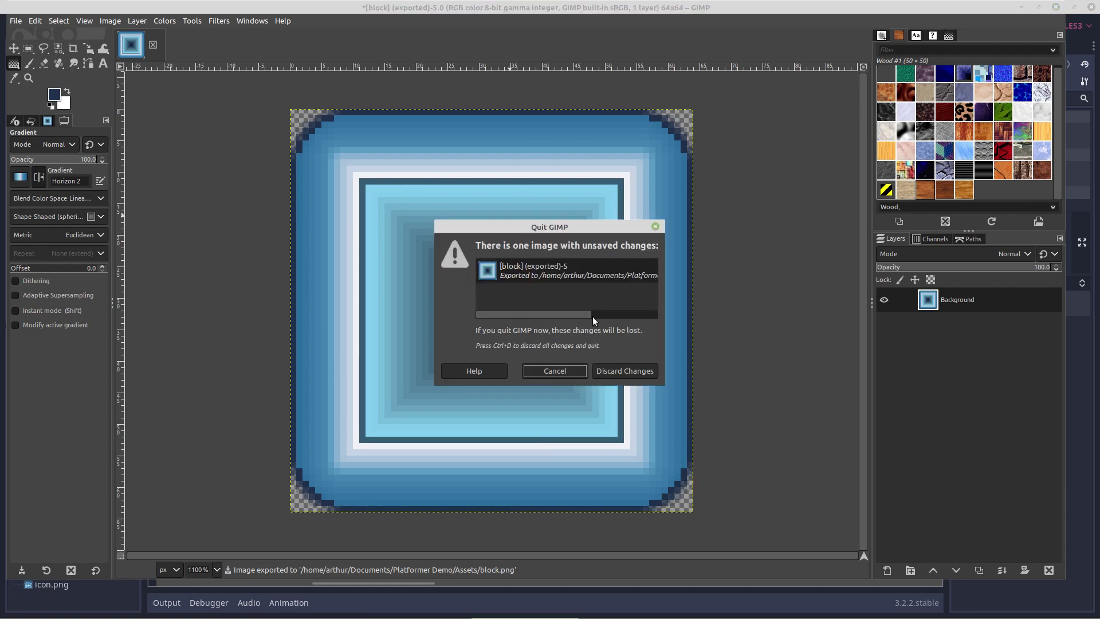
left_click(610, 370)
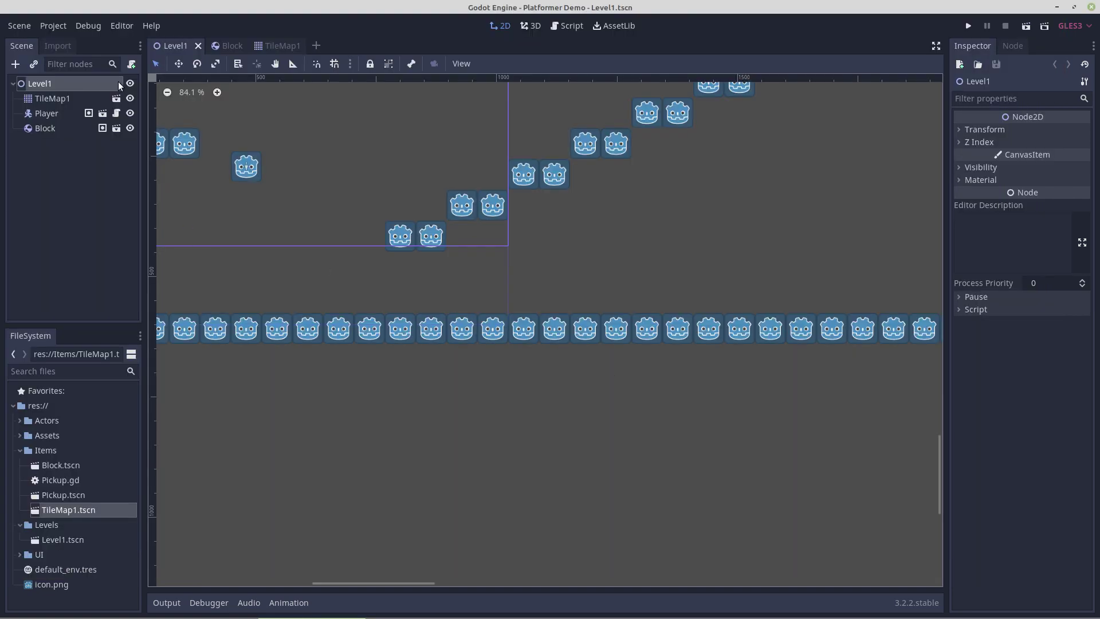
In Godot's Block scene, set the Sprite's texture to block.png from the Assets folder and save the scene.
left_click(237, 44)
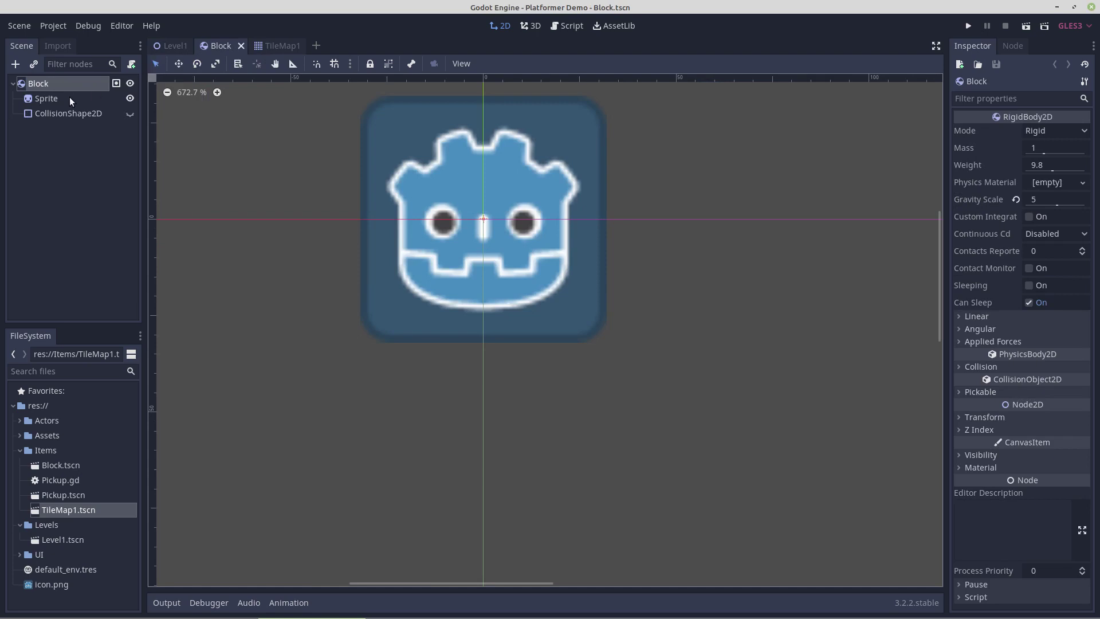
left_click(43, 100)
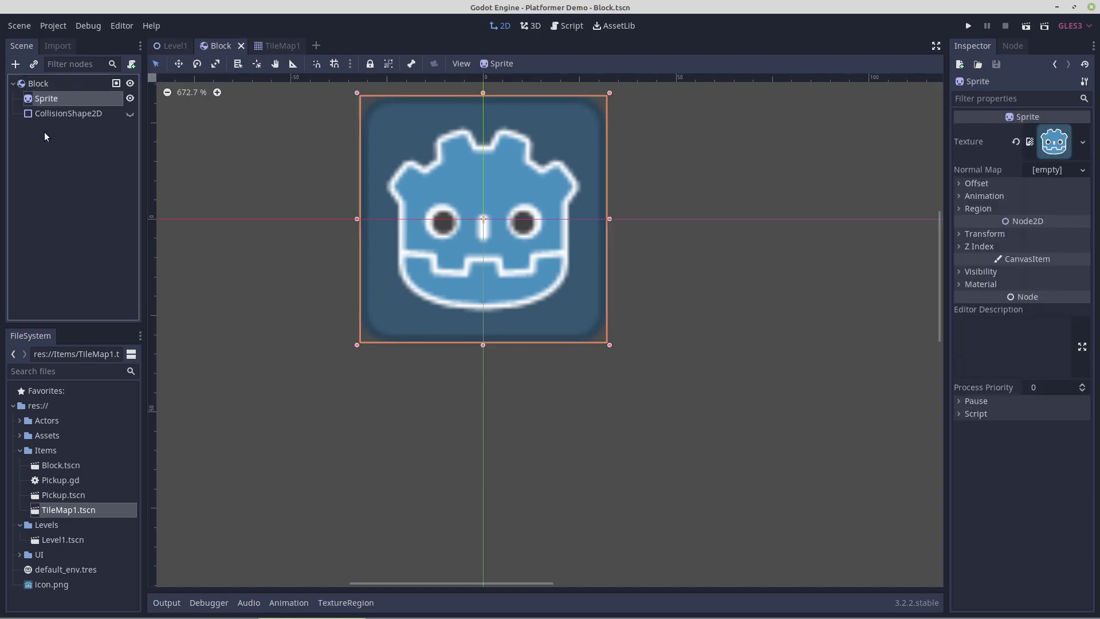
left_click(20, 436)
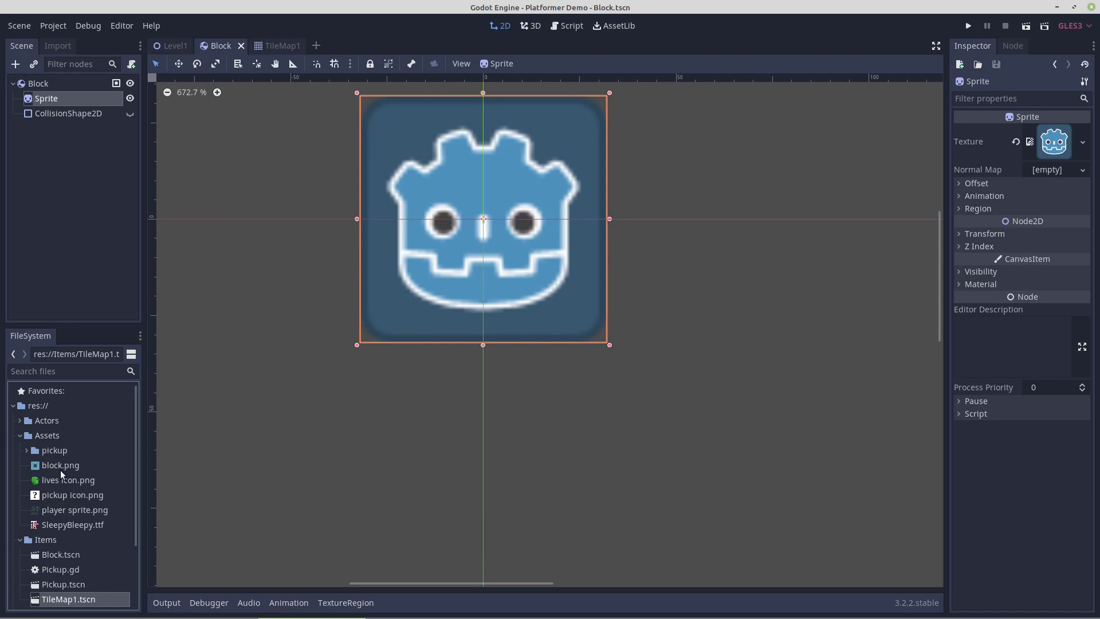
left_click_drag(53, 464, 1045, 146)
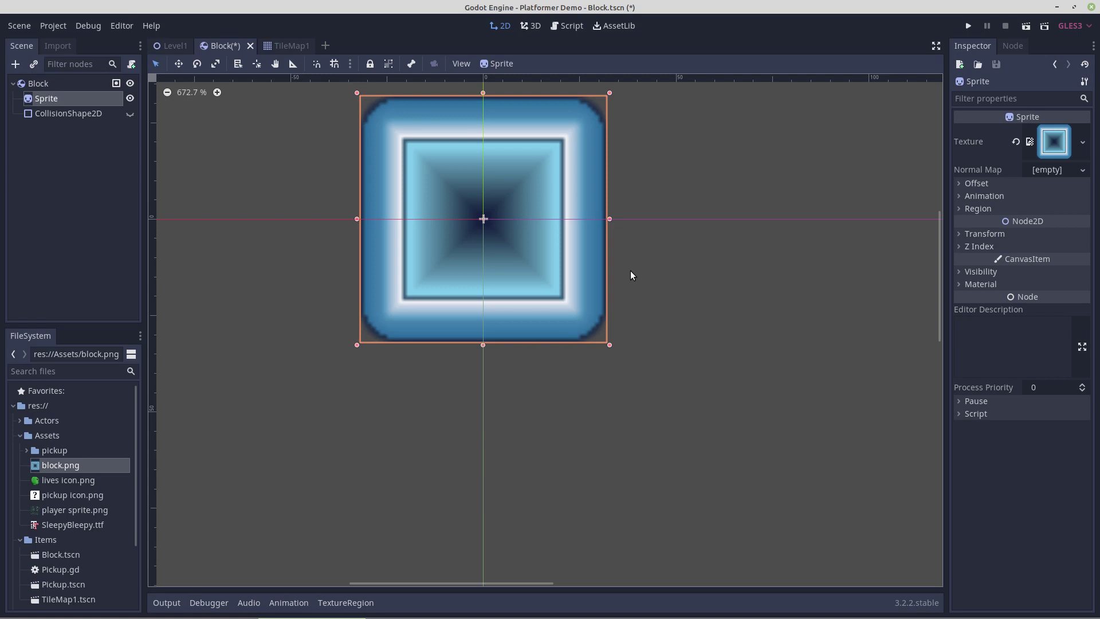
key("ctrl+s")
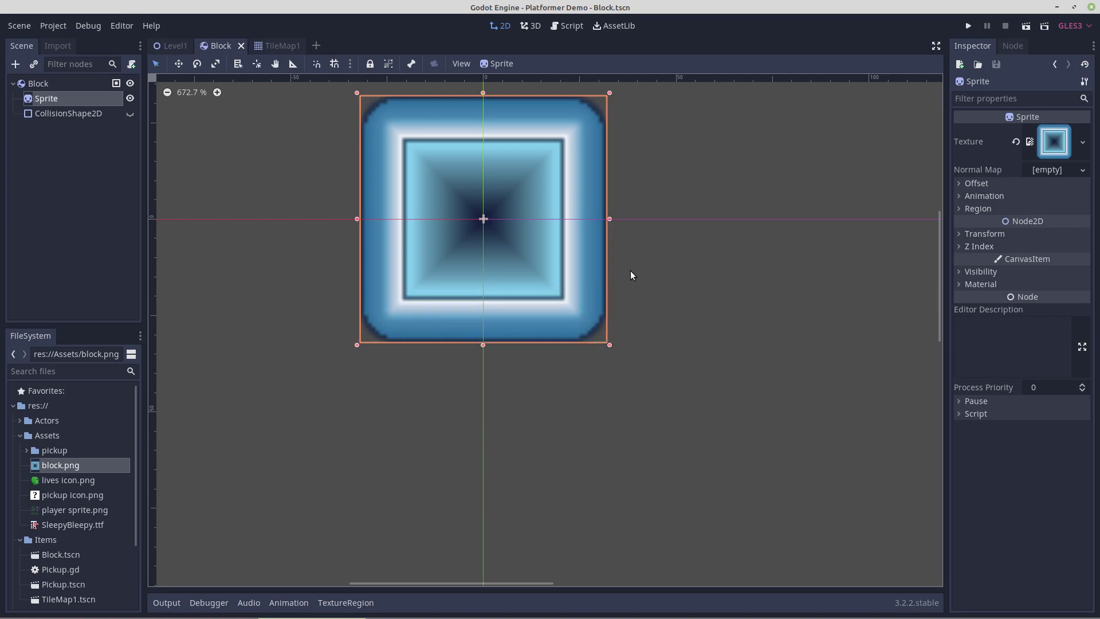
Replace the icon.png texture in the TileMap1 scene's tile set with block.png from the Assets folder.
left_click(282, 46)
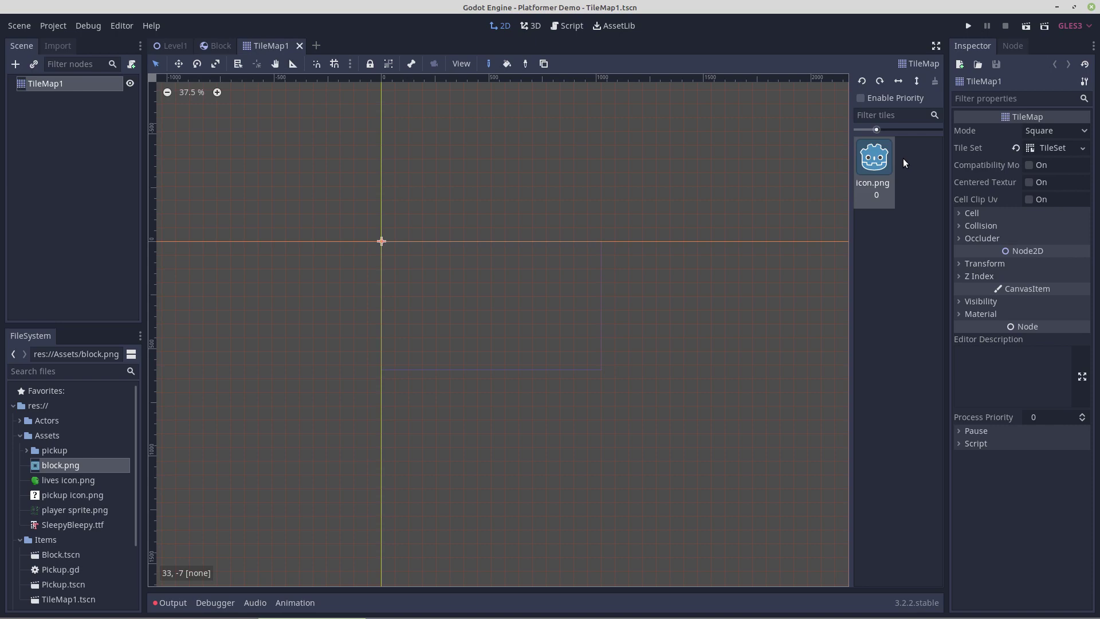
left_click(1057, 148)
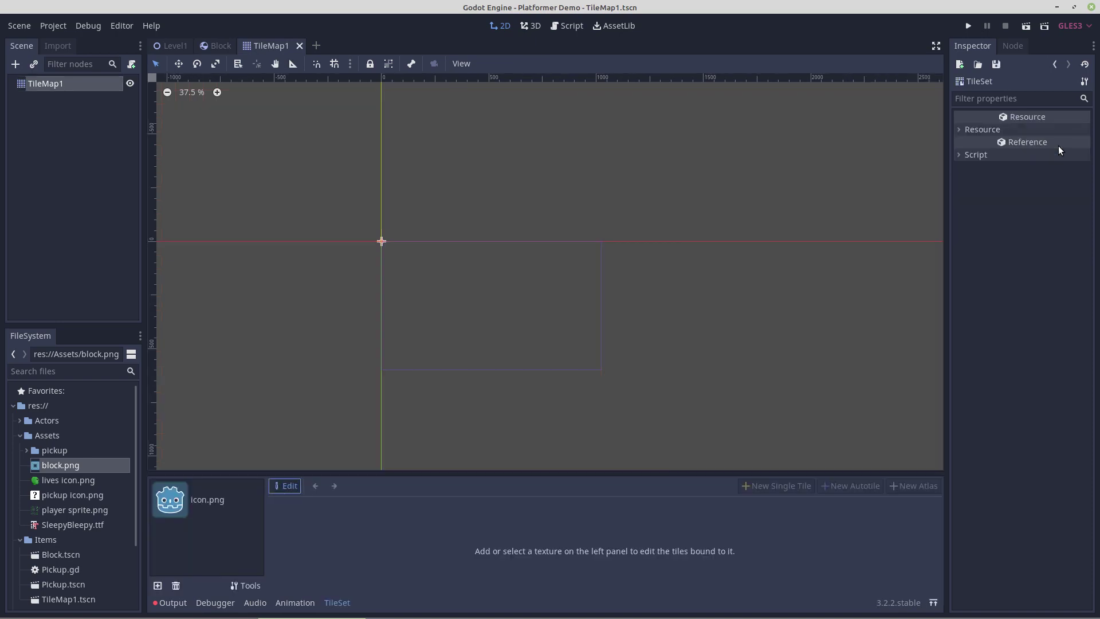
left_click(182, 492)
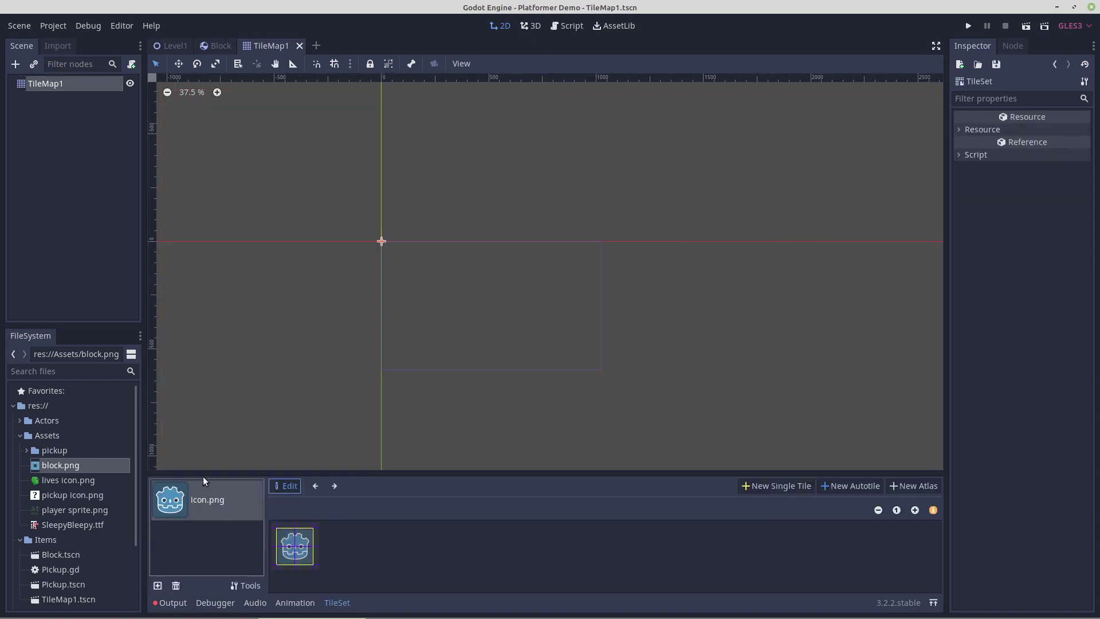
left_click(176, 585)
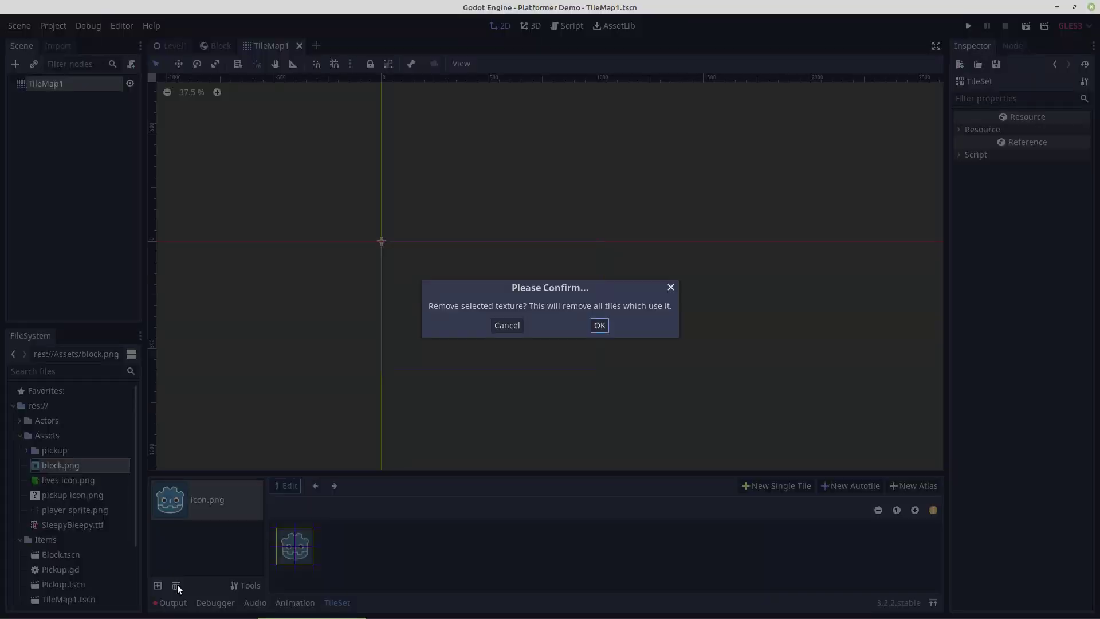
left_click(598, 324)
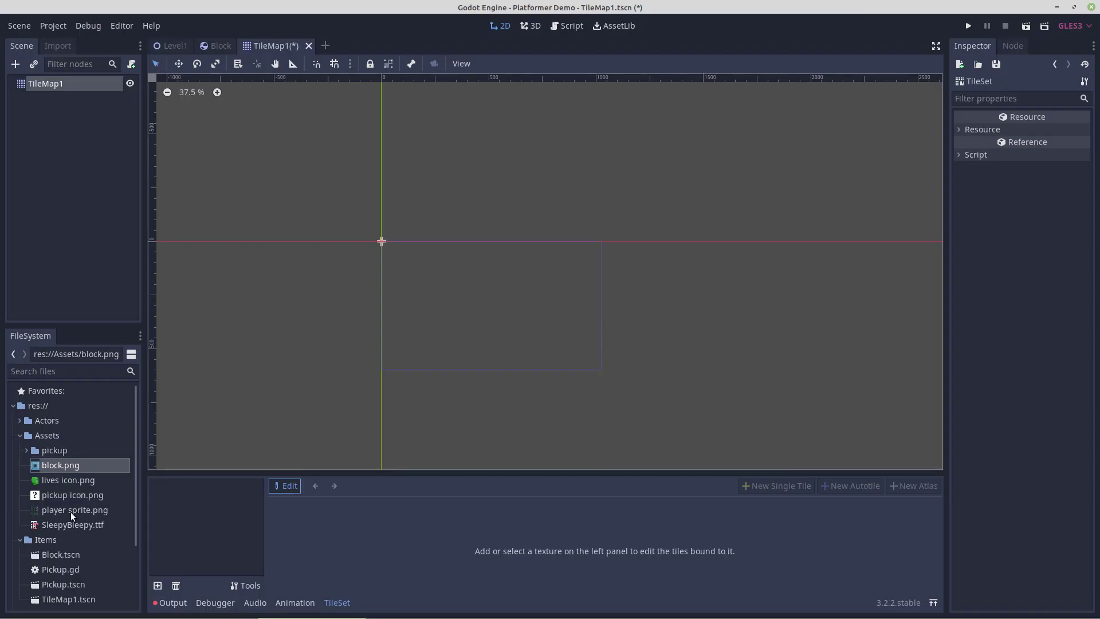
left_click_drag(59, 470, 131, 487)
left_click_drag(194, 509, 195, 509)
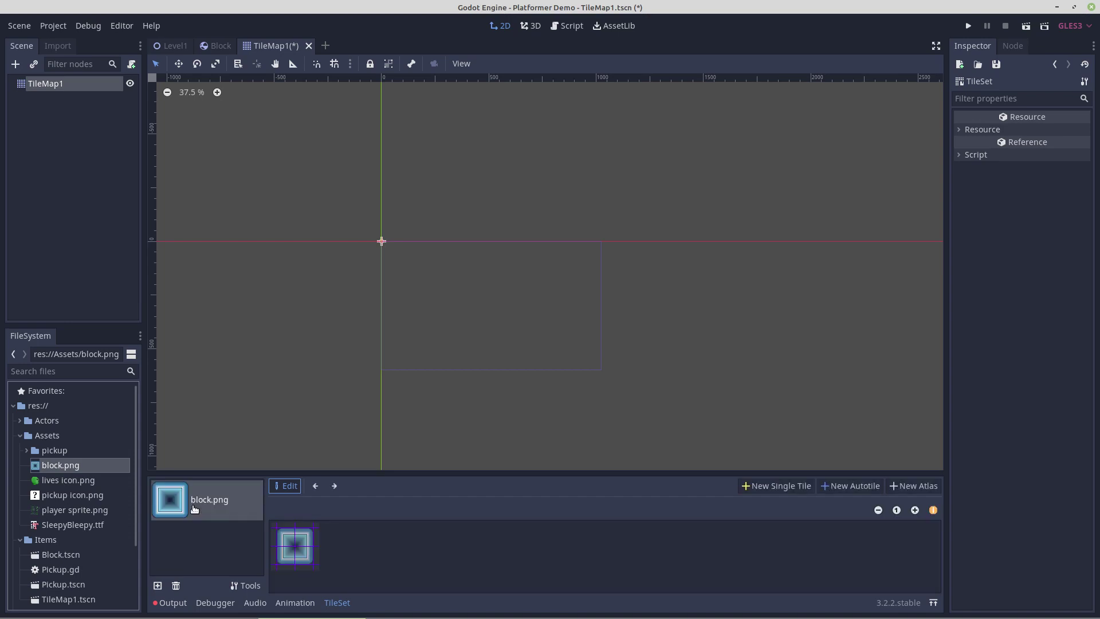
Create a single tile covering the whole block.png texture, give it a full-tile rectangular collision shape, and save the TileMap1 scene.
left_click(767, 485)
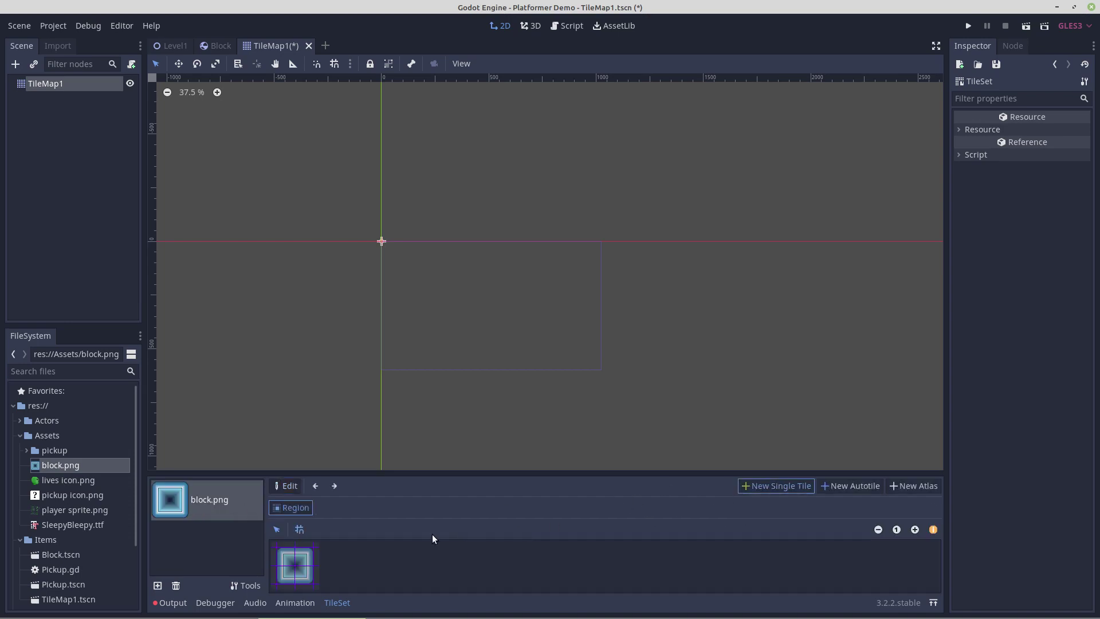
left_click(293, 558)
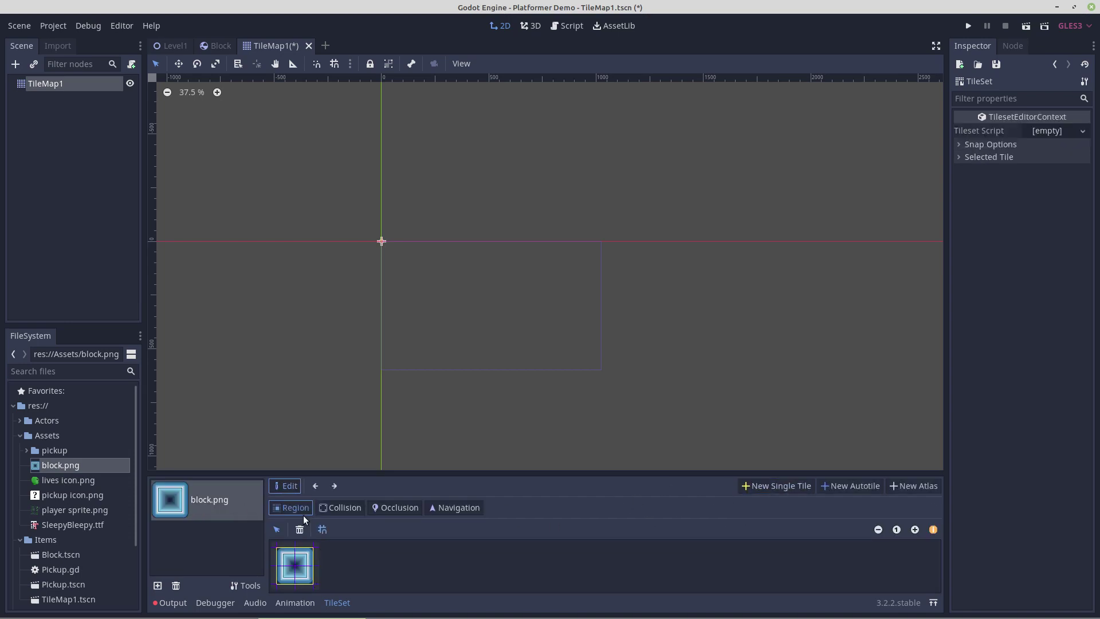
left_click(340, 508)
left_click(296, 532)
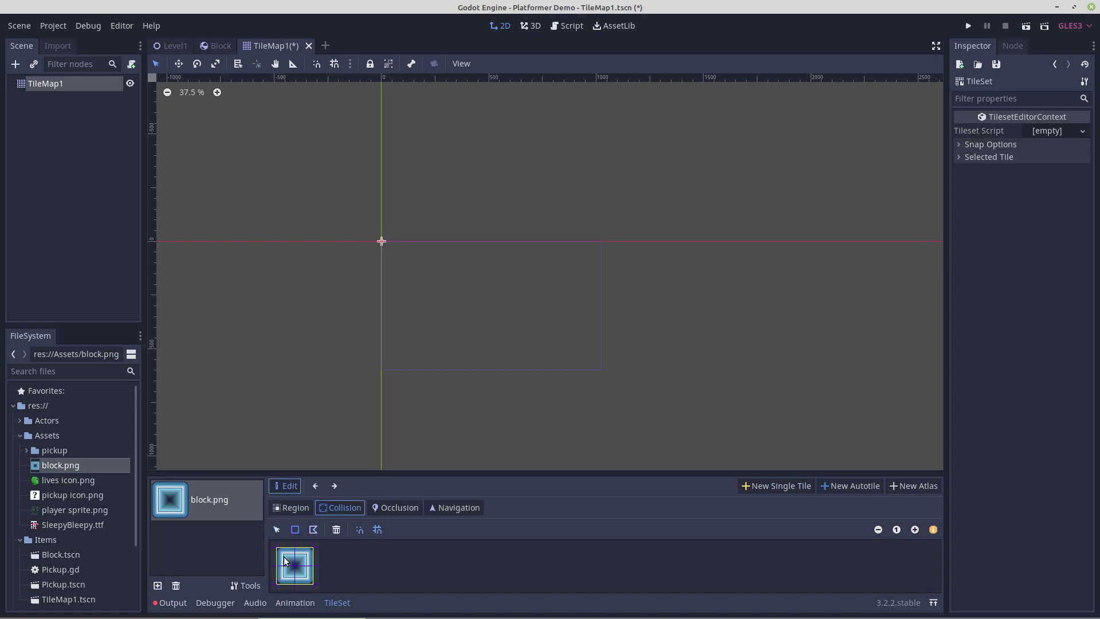
left_click(285, 556)
left_click_drag(308, 577, 313, 583)
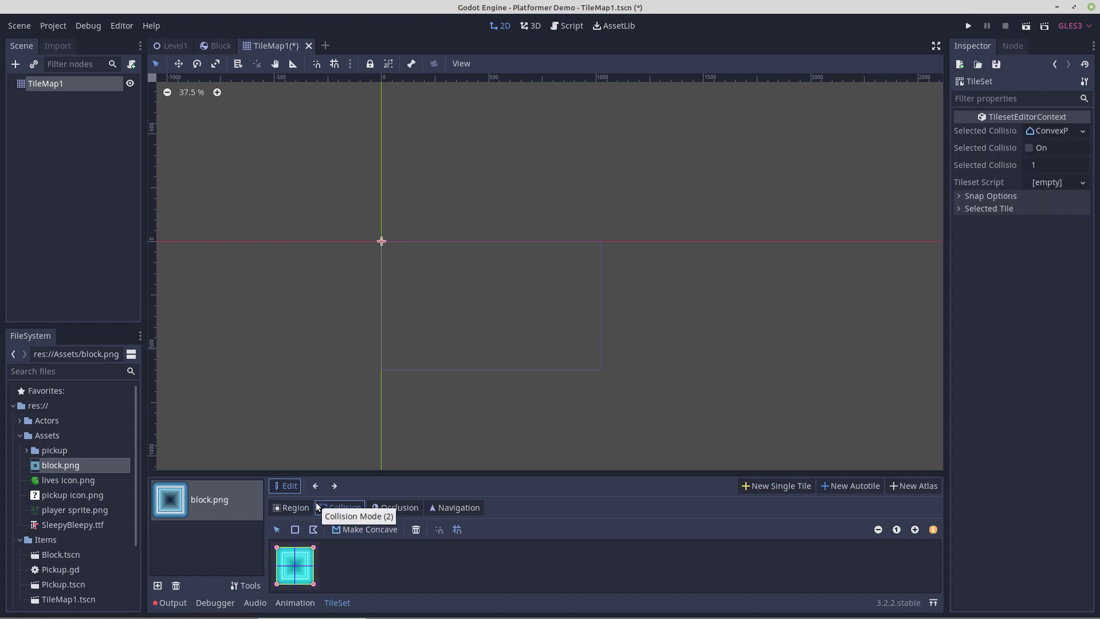
key("ctrl+s")
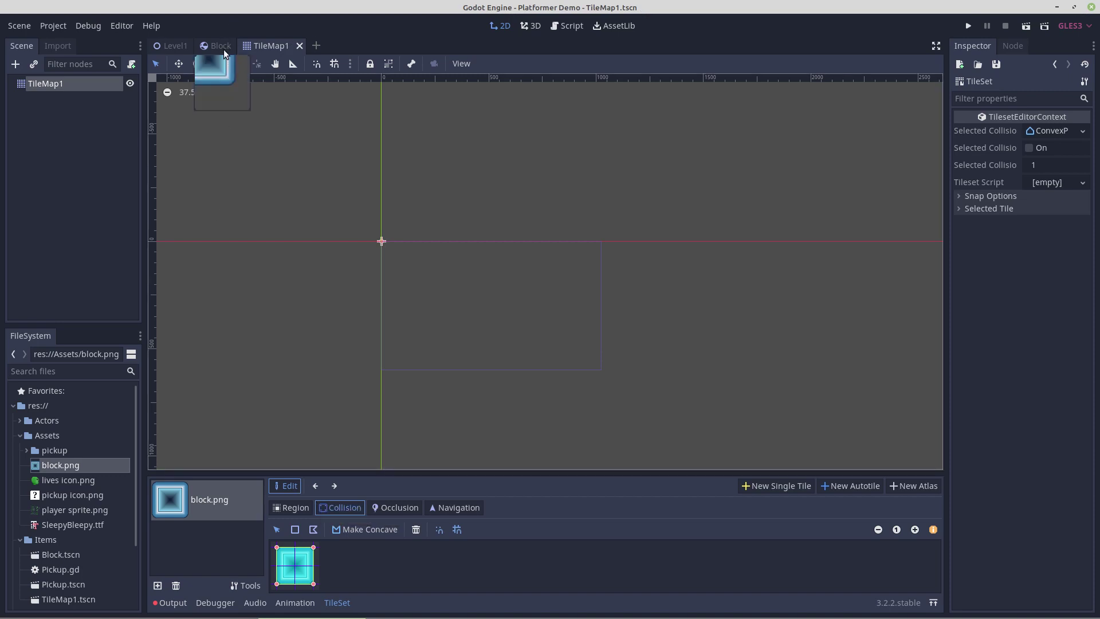
Save the Block scene and close both the Block and TileMap1 scenes to return to Level1.
left_click(222, 46)
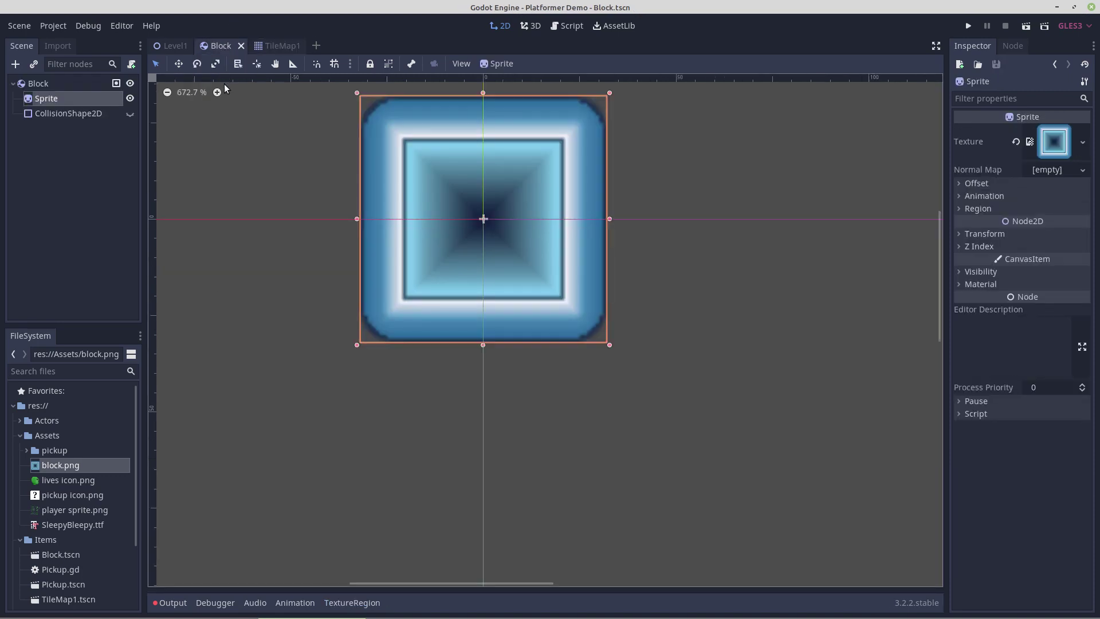
key("ctrl+s")
left_click(241, 46)
left_click(253, 47)
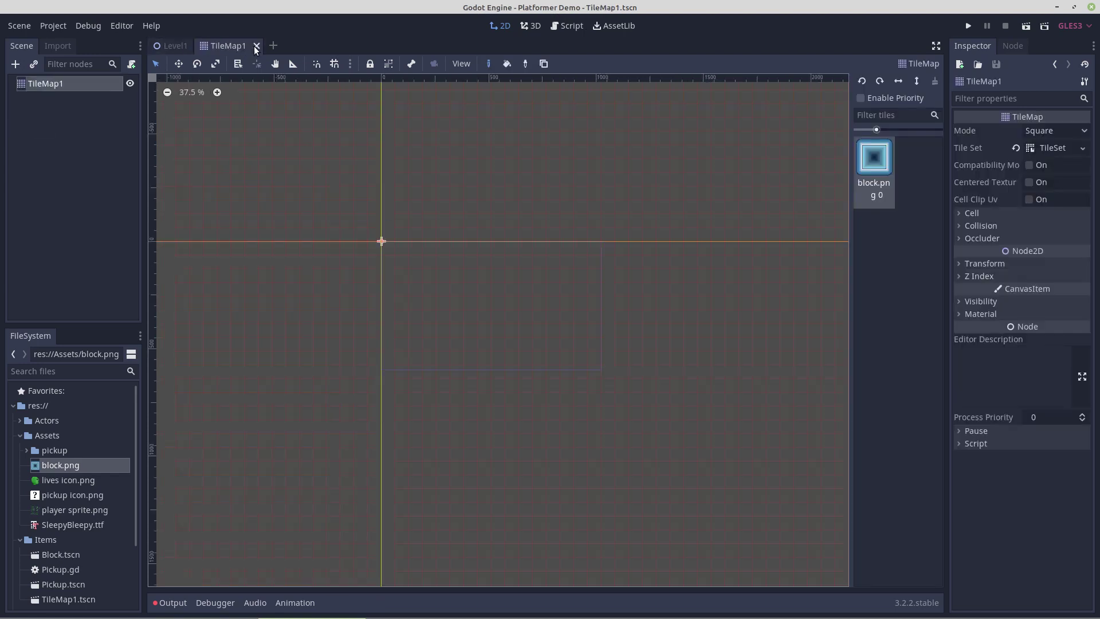
left_click(256, 45)
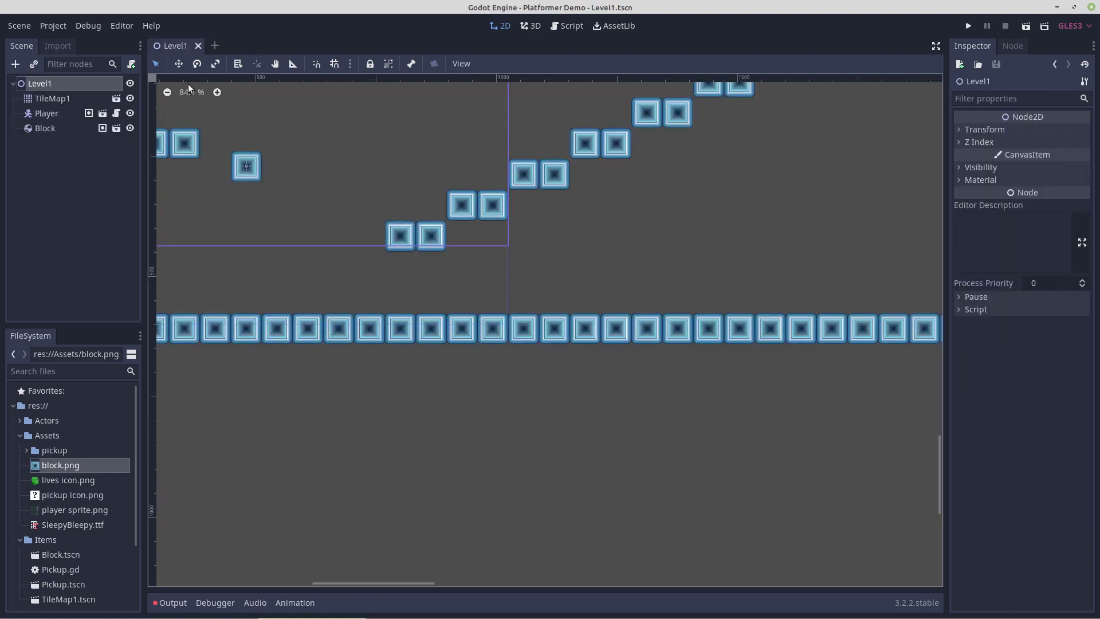
scroll(386, 229, "down", 6)
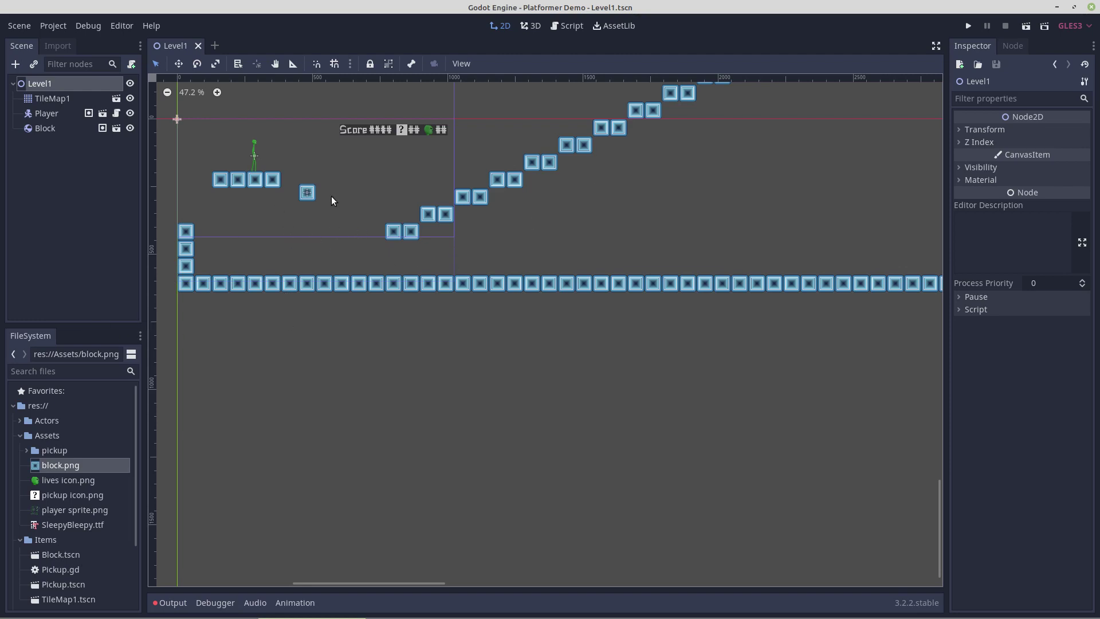
scroll(302, 259, "up", 2)
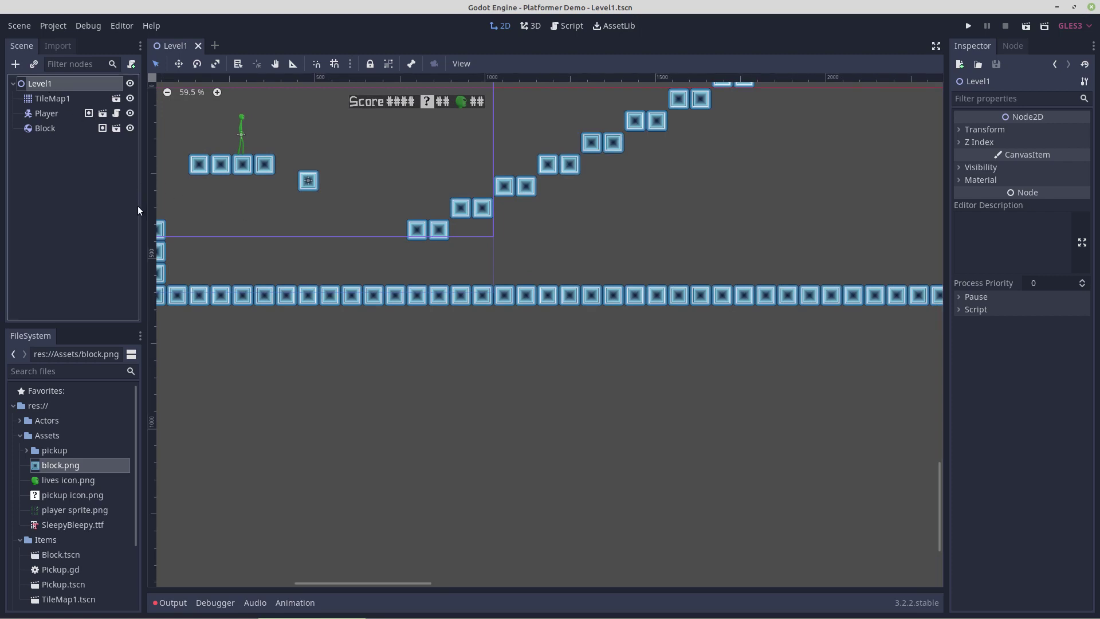
mouse_move(831, 617)
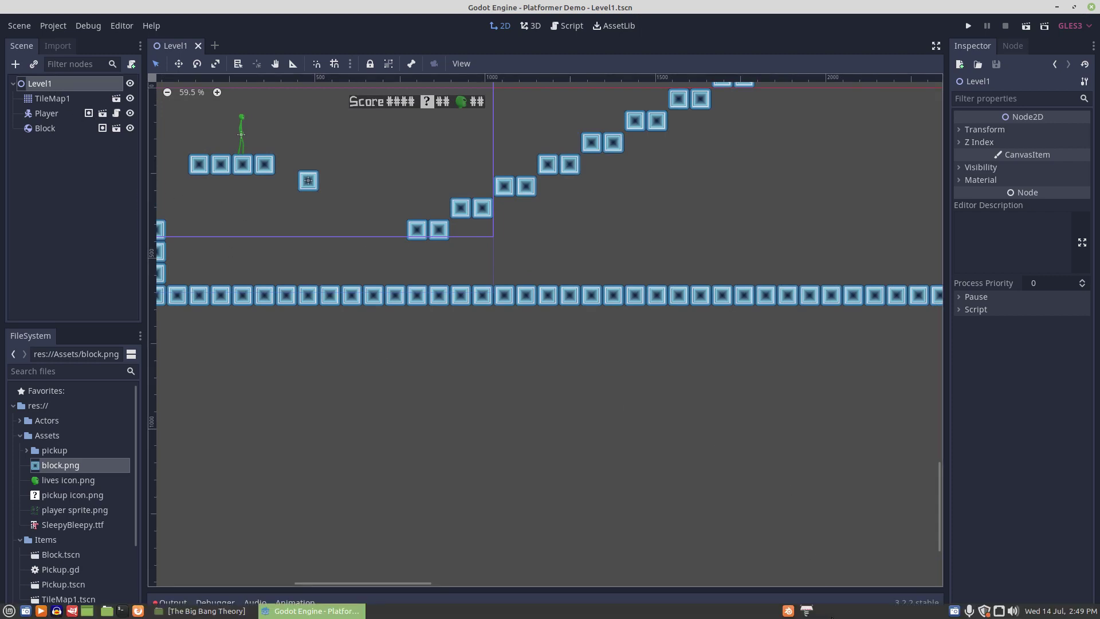
left_click(954, 611)
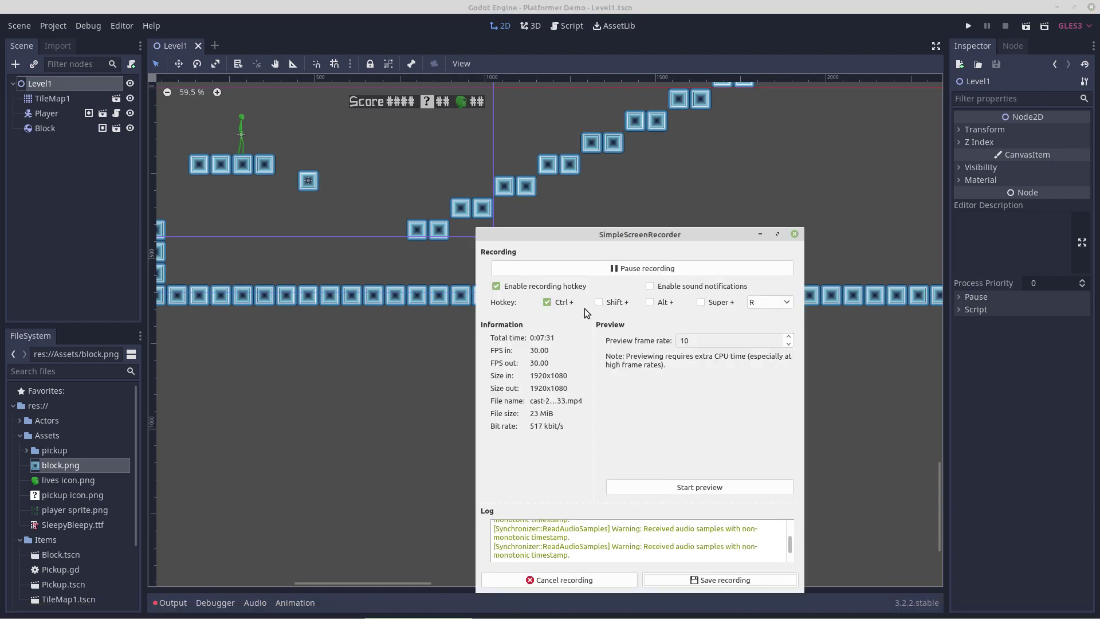
left_click(683, 5)
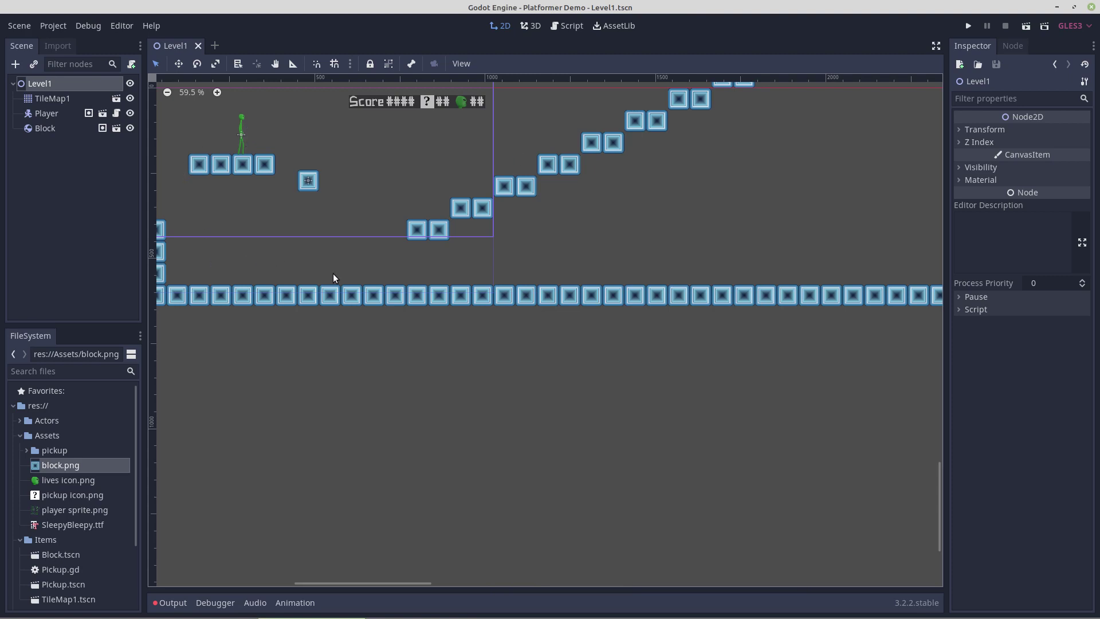
scroll(370, 263, "down", 3)
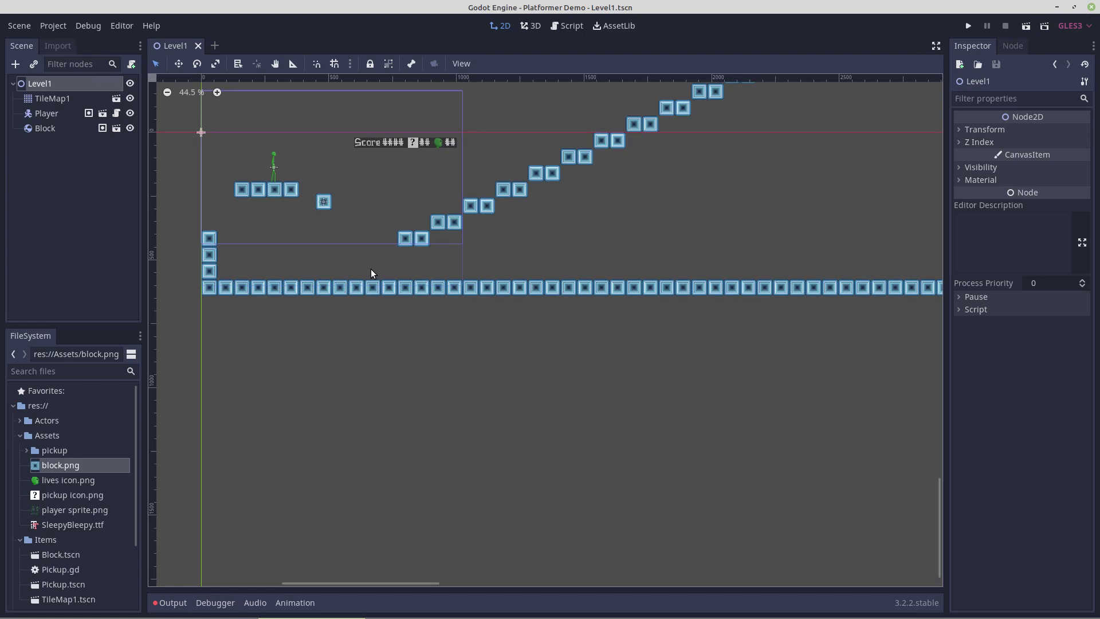